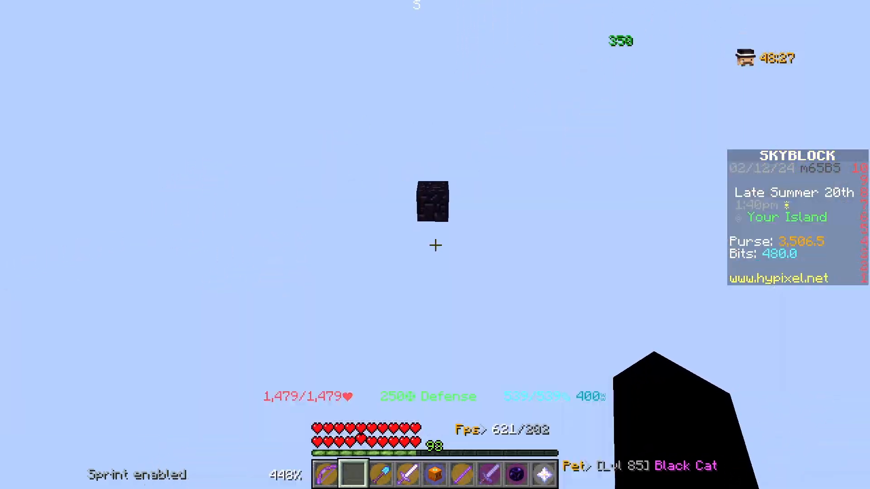
{"action": "key", "text": "w"}
{"action": "key", "text": "5"}
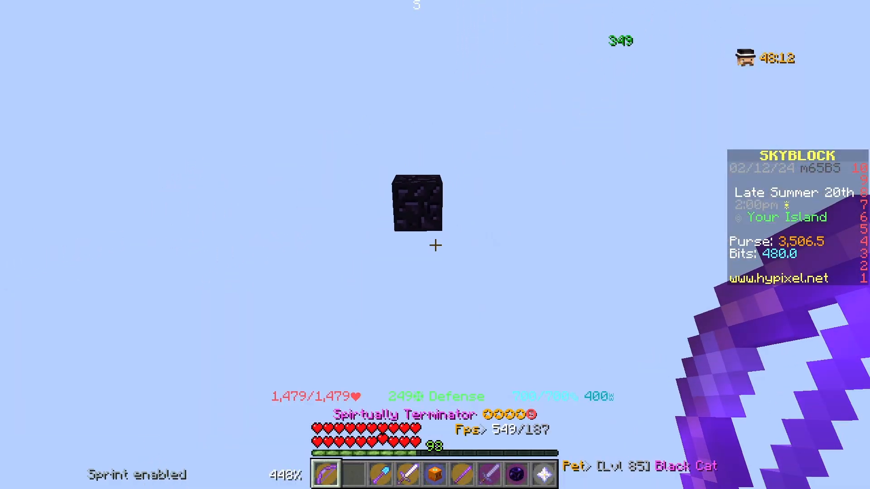
{"action": "key", "text": "5"}
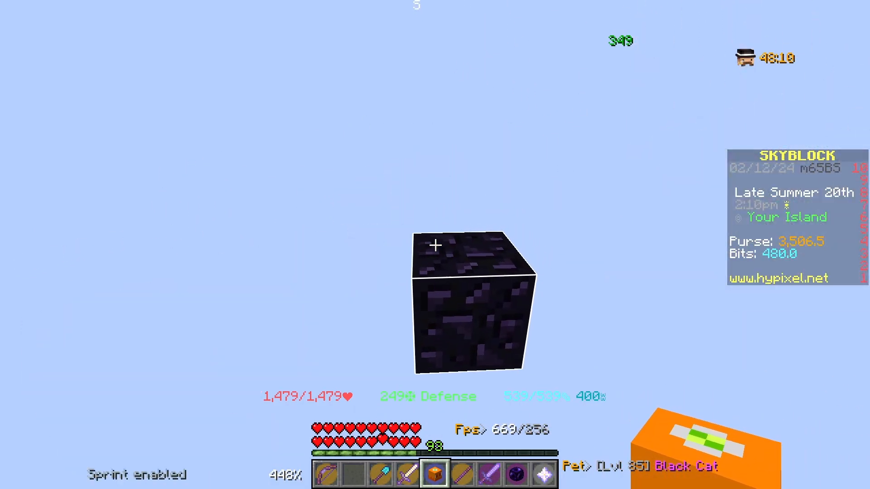
Open the screenshot browser and copy the first Inferno minion screenshot to the clipboard.
{"action": "key", "text": "Escape"}
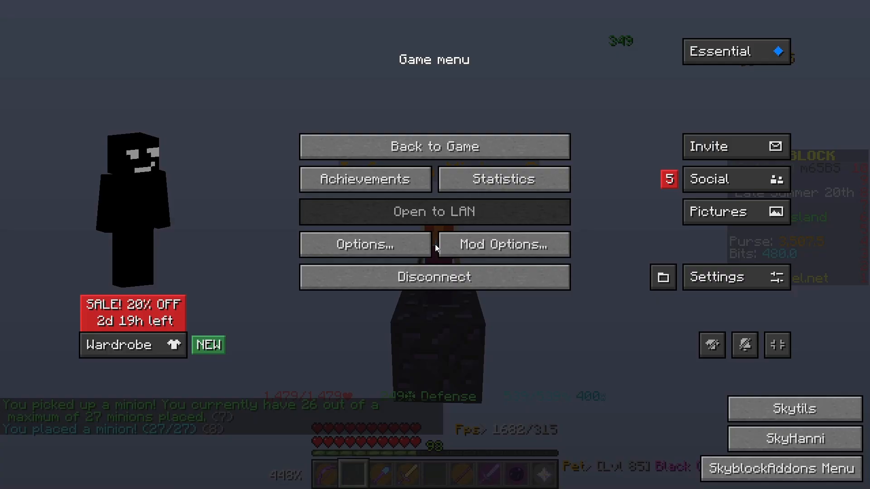
{"action": "left_click", "coordinate": [367, 243]}
{"action": "left_click_drag", "start_coordinate": [364, 78], "coordinate": [142, 83]}
{"action": "key", "text": "Escape"}
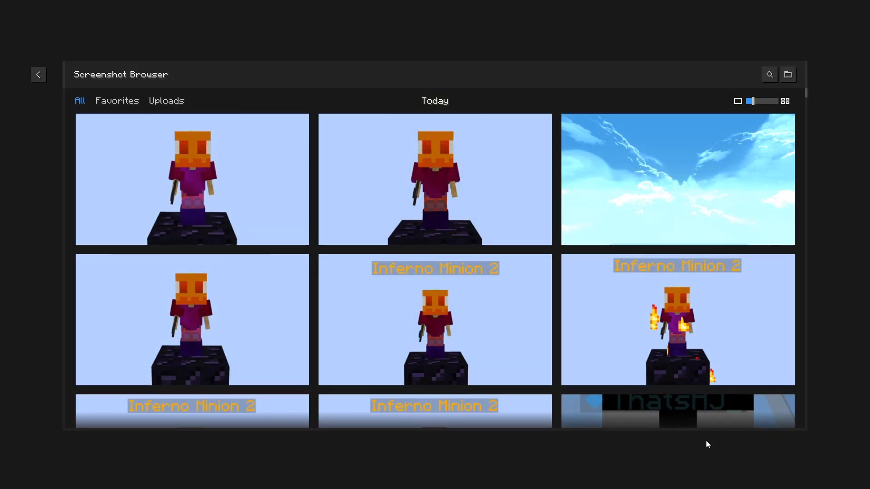
{"action": "left_click", "coordinate": [371, 185]}
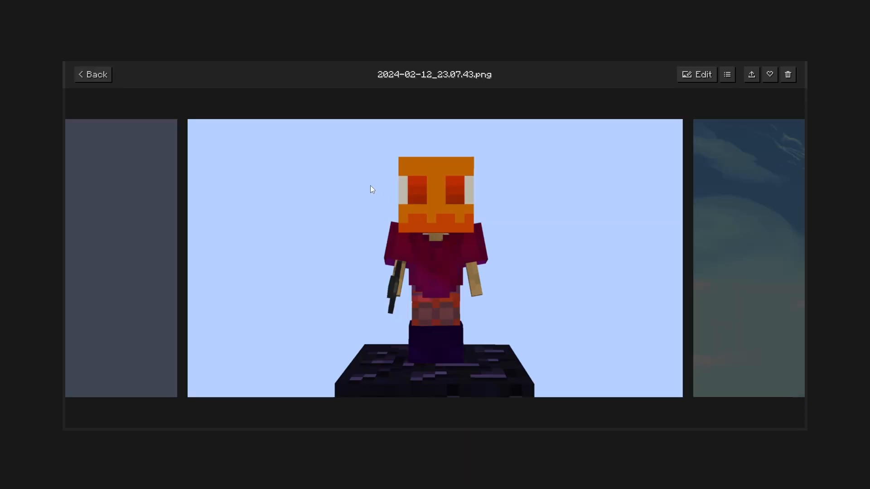
{"action": "left_click", "coordinate": [746, 74]}
{"action": "left_click", "coordinate": [792, 108]}
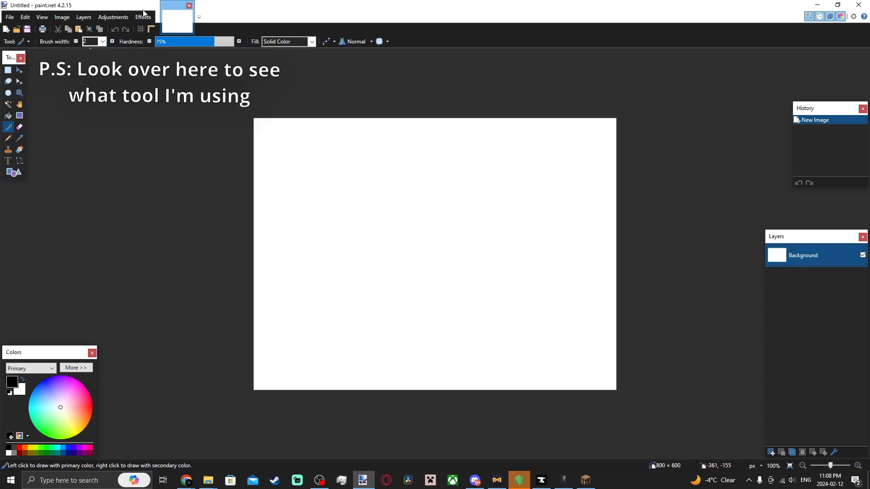
Paste the copied screenshot into the new image, expanding the canvas to fit it.
{"action": "key", "text": "ctrl+v"}
{"action": "left_click", "coordinate": [358, 235]}
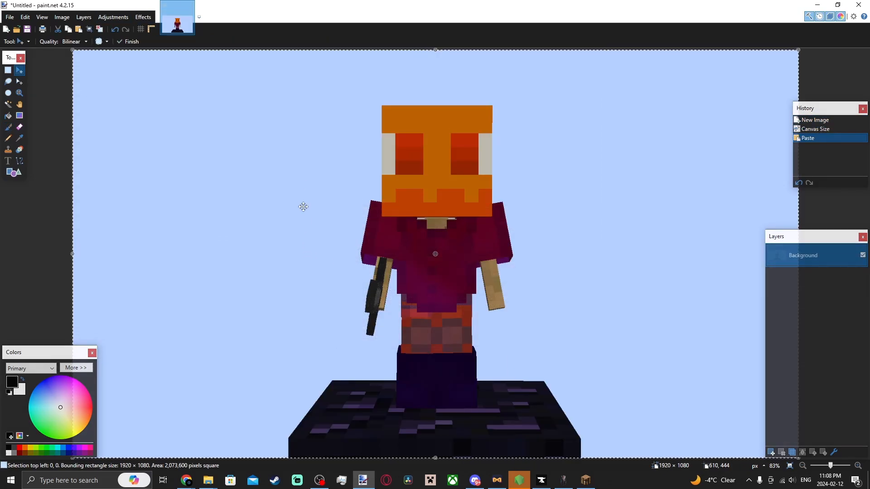
Finish the pasted selection and zoom out to view the whole image.
{"action": "left_click", "coordinate": [8, 82]}
{"action": "left_click", "coordinate": [112, 78]}
{"action": "scroll", "coordinate": [388, 221], "scroll_direction": "down", "scroll_amount": 8}
{"action": "scroll", "coordinate": [399, 224], "scroll_direction": "up", "scroll_amount": 4}
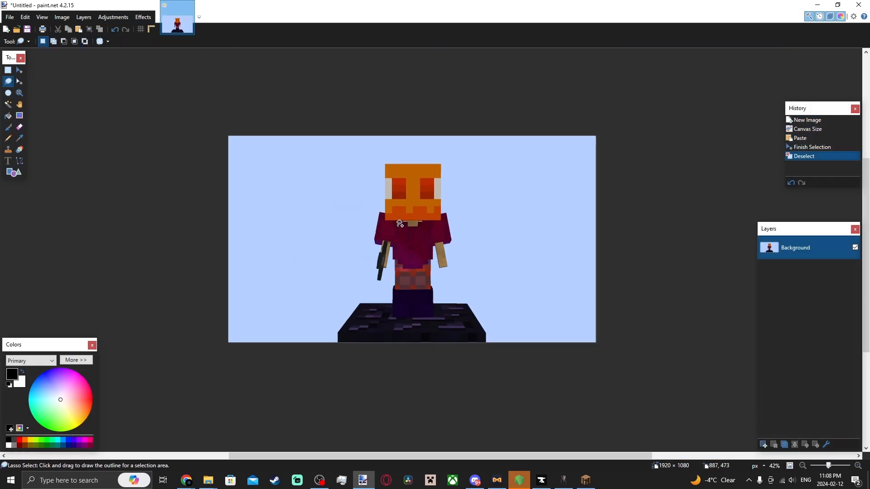
{"action": "scroll", "coordinate": [399, 224], "scroll_direction": "up", "scroll_amount": 1}
{"action": "key", "text": "b"}
{"action": "left_click", "coordinate": [247, 151]}
Select the blue sky background with the Magic Wand at 36% tolerance and delete it.
{"action": "left_click", "coordinate": [8, 104]}
{"action": "left_click", "coordinate": [224, 167]}
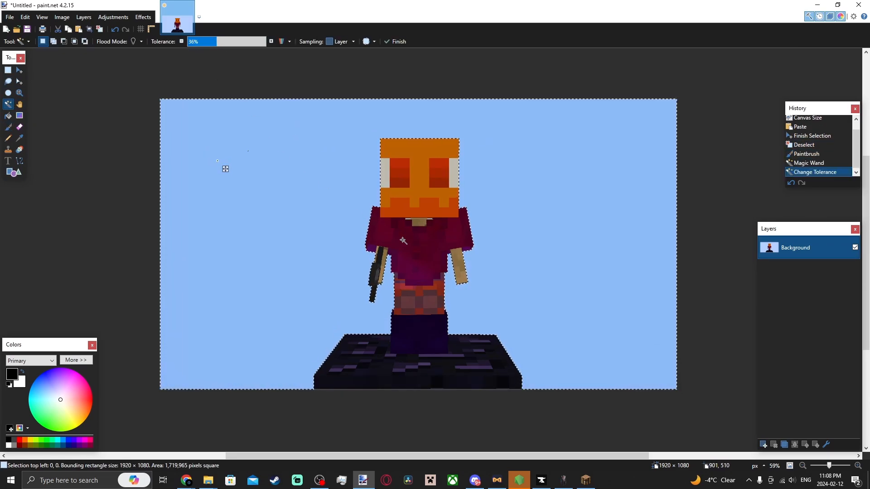
{"action": "scroll", "coordinate": [414, 208], "scroll_direction": "up", "scroll_amount": 10}
{"action": "scroll", "coordinate": [422, 188], "scroll_direction": "up", "scroll_amount": 2}
{"action": "scroll", "coordinate": [596, 193], "scroll_direction": "down", "scroll_amount": 8}
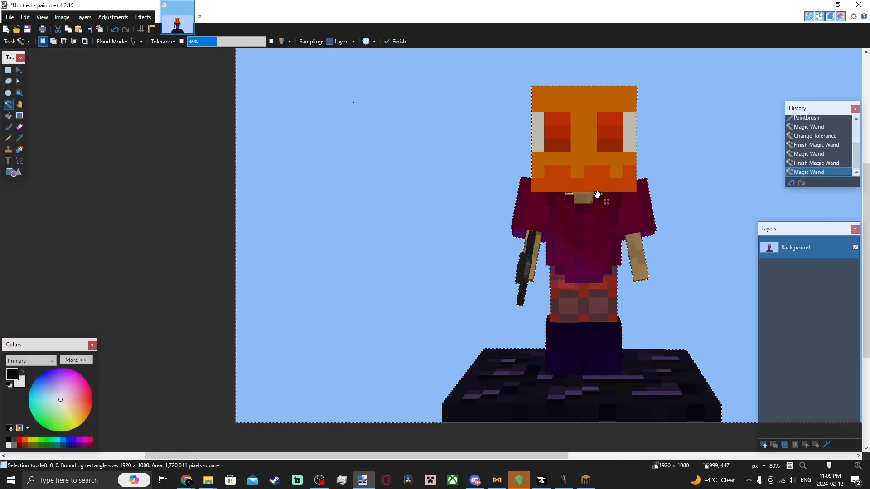
{"action": "key", "text": "Delete"}
Select the whole image and nudge it downward with the Move Selected Pixels tool.
{"action": "scroll", "coordinate": [637, 263], "scroll_direction": "down", "scroll_amount": 3}
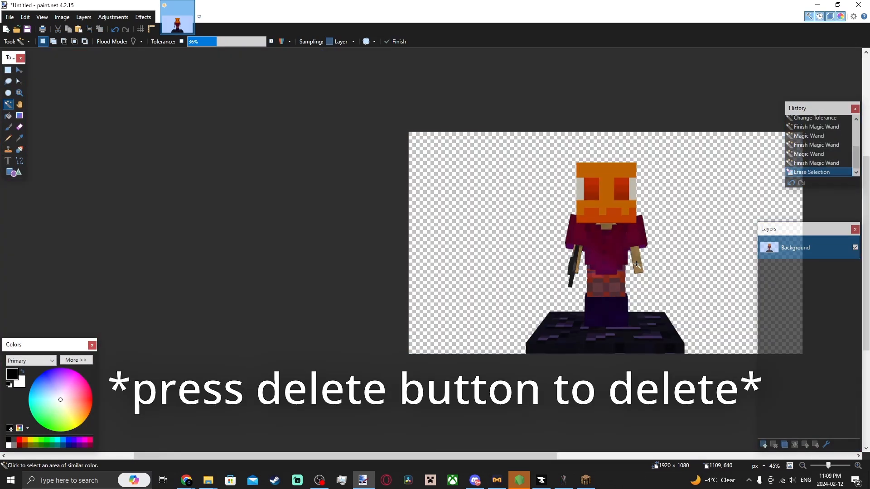
{"action": "key", "text": "ctrl+a"}
{"action": "scroll", "coordinate": [580, 453], "scroll_direction": "down", "scroll_amount": 1}
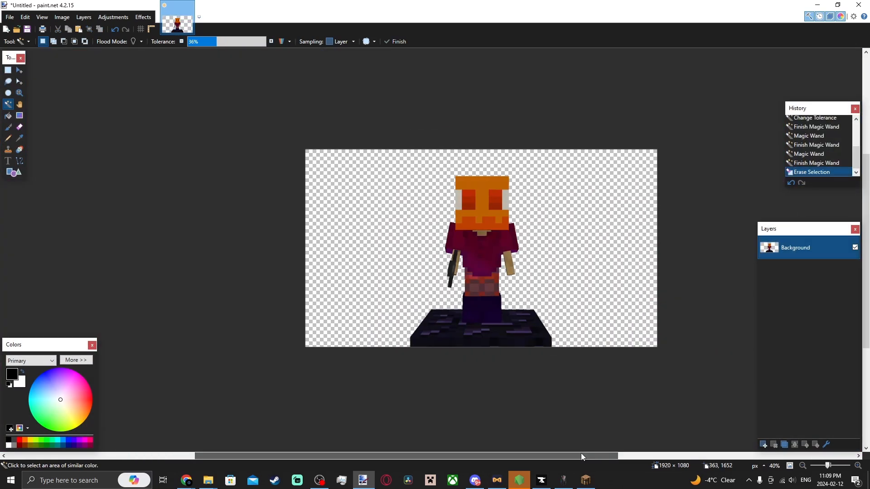
{"action": "key", "text": "m"}
{"action": "key", "text": "Down"}
{"action": "key", "text": "Down"}
{"action": "key", "text": "Down"}
{"action": "key", "text": "Down"}
{"action": "key", "text": "Down"}
{"action": "key", "text": "Down"}
{"action": "key", "text": "Down"}
{"action": "key", "text": "Down"}
{"action": "key", "text": "Down"}
{"action": "key", "text": "Down"}
{"action": "key", "text": "Down"}
{"action": "key", "text": "Down"}
{"action": "key", "text": "Down"}
{"action": "key", "text": "Down"}
{"action": "key", "text": "Down"}
{"action": "key", "text": "Down"}
{"action": "key", "text": "Down"}
{"action": "key", "text": "Down"}
{"action": "key", "text": "Down"}
{"action": "key", "text": "Down"}
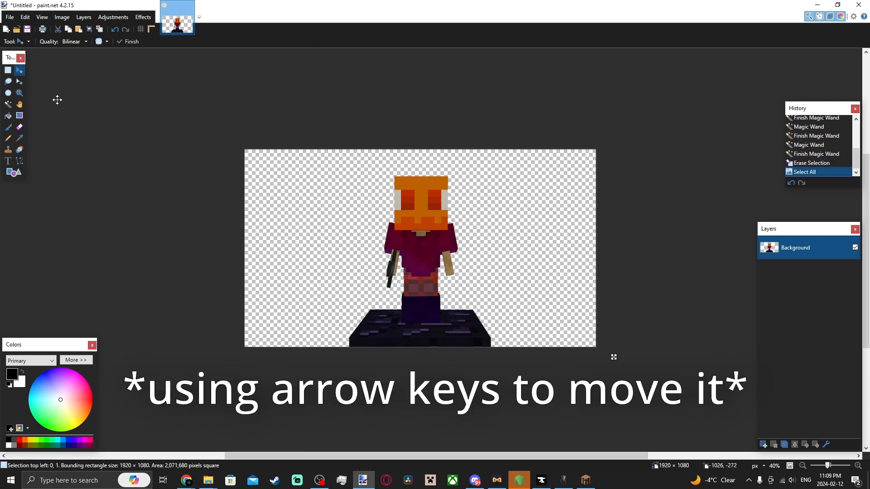
{"action": "key", "text": "Down"}
{"action": "key", "text": "Down"}
{"action": "key", "text": "Down"}
{"action": "key", "text": "Down"}
{"action": "key", "text": "Down"}
{"action": "key", "text": "Down"}
{"action": "key", "text": "Down"}
{"action": "key", "text": "Down"}
{"action": "key", "text": "Down"}
{"action": "key", "text": "Down"}
{"action": "key", "text": "Down"}
{"action": "key", "text": "Down"}
{"action": "key", "text": "Down"}
{"action": "key", "text": "Down"}
{"action": "key", "text": "Down"}
{"action": "key", "text": "Down"}
{"action": "key", "text": "Down"}
{"action": "key", "text": "Down"}
{"action": "key", "text": "Down"}
{"action": "key", "text": "Down"}
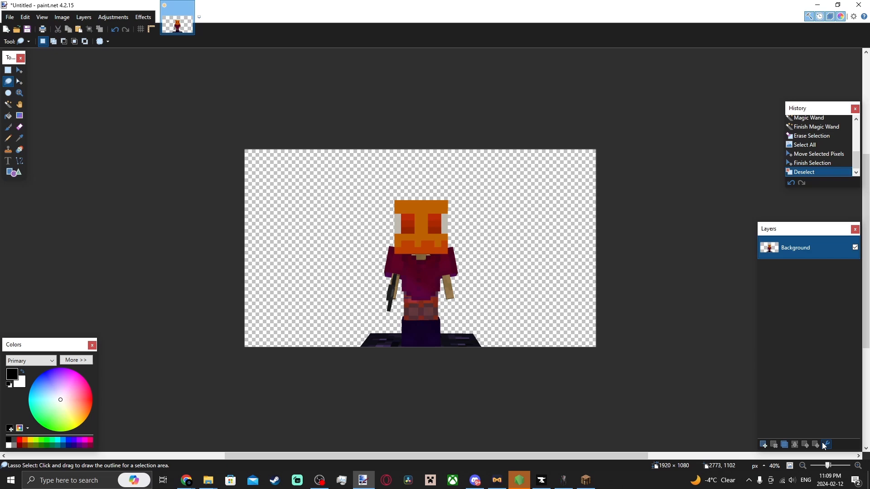
Add a new layer and set the Text tool font to LEMON MILK Bold.
{"action": "key", "text": "ctrl+shift+n"}
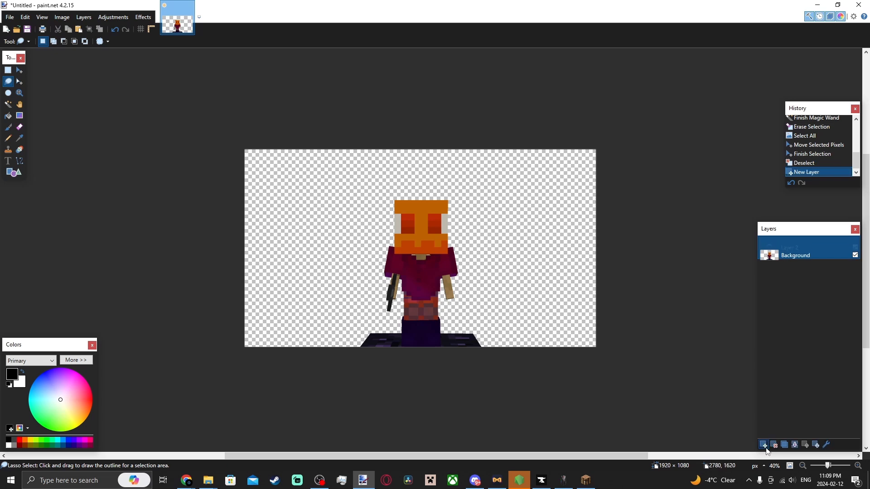
{"action": "left_click", "coordinate": [8, 161]}
{"action": "left_click", "coordinate": [310, 161]}
{"action": "left_click", "coordinate": [112, 42]}
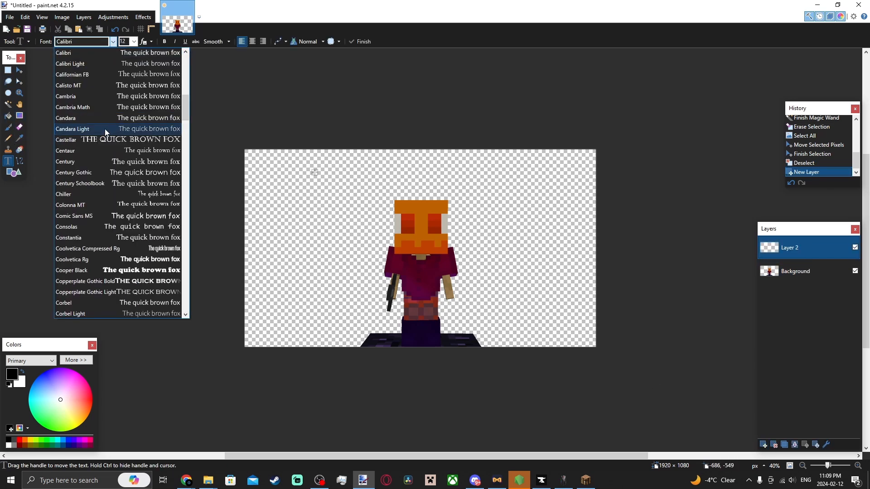
{"action": "scroll", "coordinate": [105, 130], "scroll_direction": "down", "scroll_amount": 10}
{"action": "left_click", "coordinate": [105, 131]}
{"action": "left_click_drag", "start_coordinate": [314, 171], "coordinate": [330, 182]}
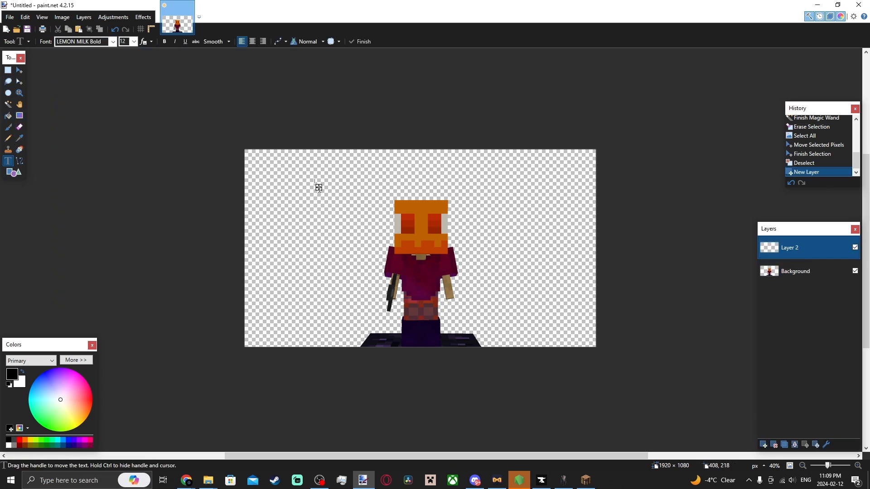
Type THUMBNAIL near the top of the image, set its size to 128 and centre it.
{"action": "left_click", "coordinate": [134, 42]}
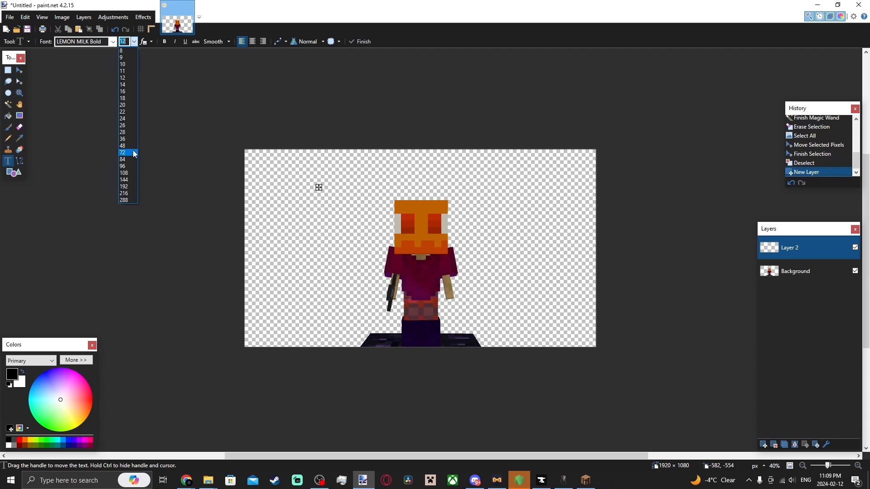
{"action": "left_click", "coordinate": [124, 172]}
{"action": "type", "text": "THUM"}
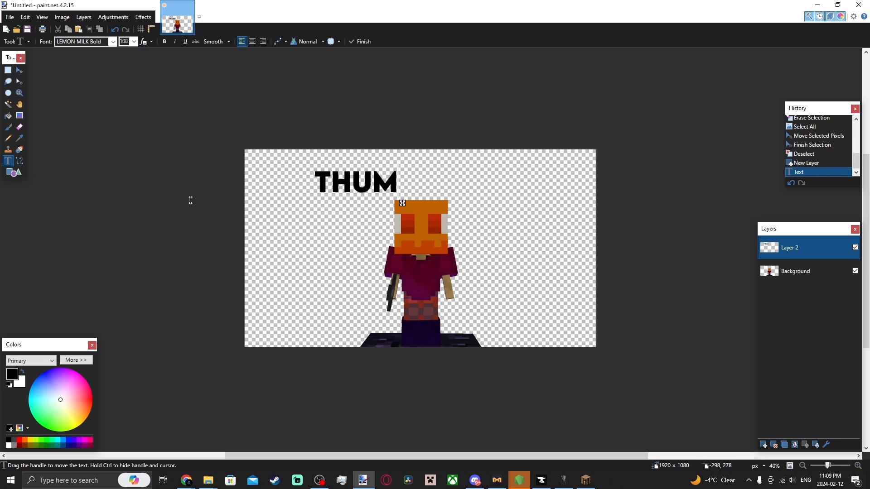
{"action": "type", "text": "BNAIL"}
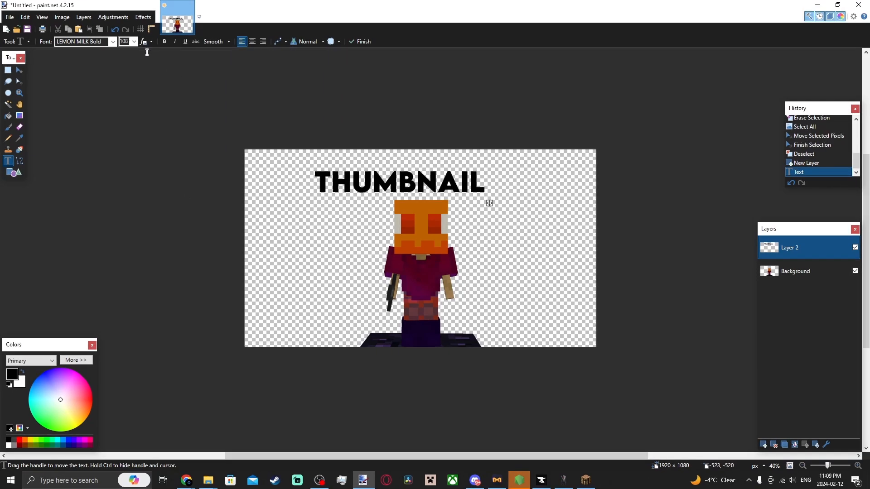
{"action": "type", "text": "128"}
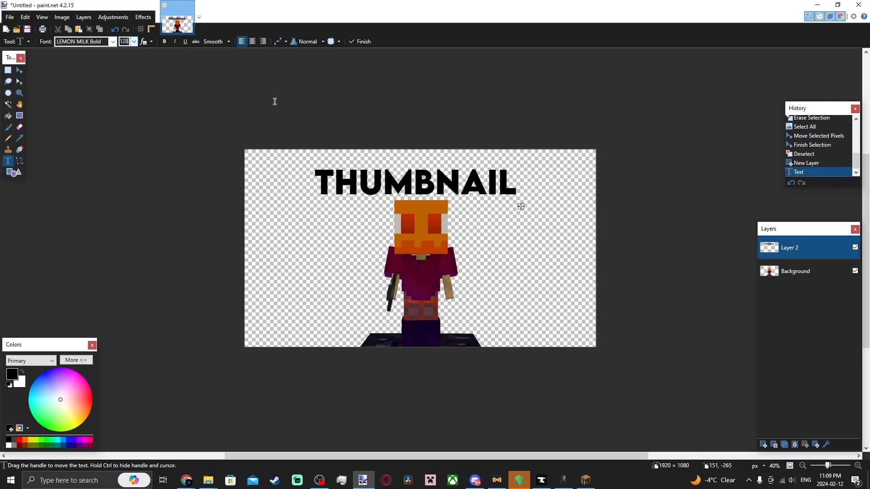
{"action": "left_click_drag", "start_coordinate": [521, 207], "coordinate": [531, 197]}
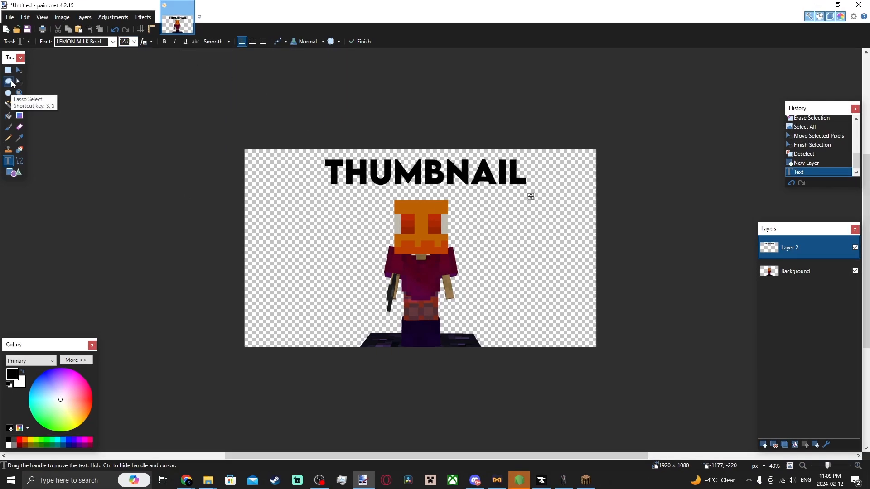
Resize the image to 1280 pixels wide while maintaining the aspect ratio.
{"action": "left_click", "coordinate": [62, 17]}
{"action": "left_click", "coordinate": [78, 40]}
{"action": "type", "text": "1"}
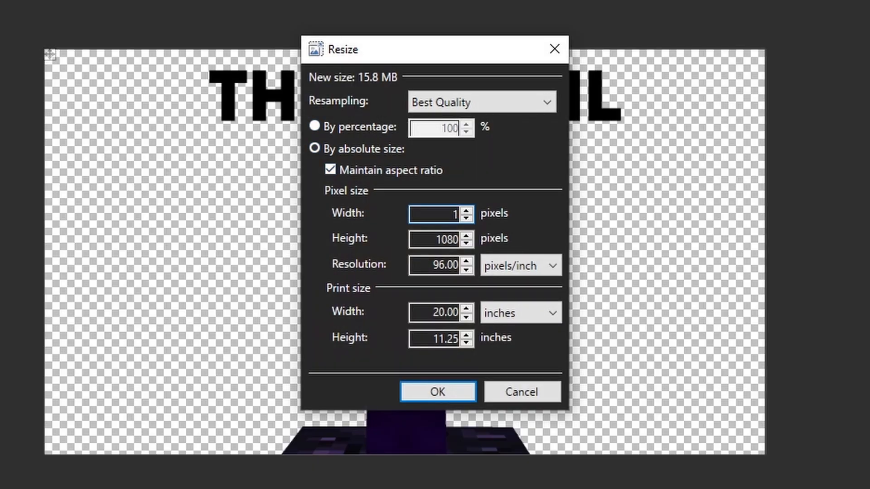
{"action": "type", "text": "280"}
{"action": "key", "text": "Return"}
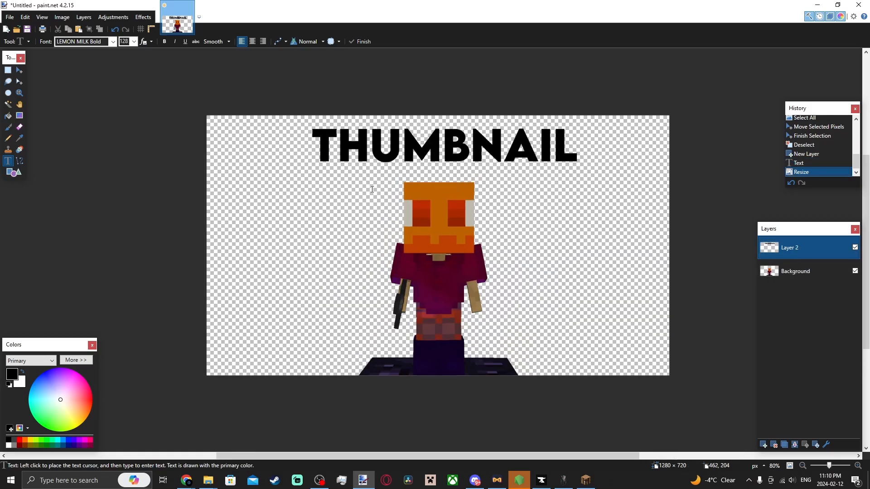
Rebuild the THUMBNAIL text on a new layer placed beneath the background layer.
{"action": "left_click_drag", "start_coordinate": [529, 297], "coordinate": [536, 297]}
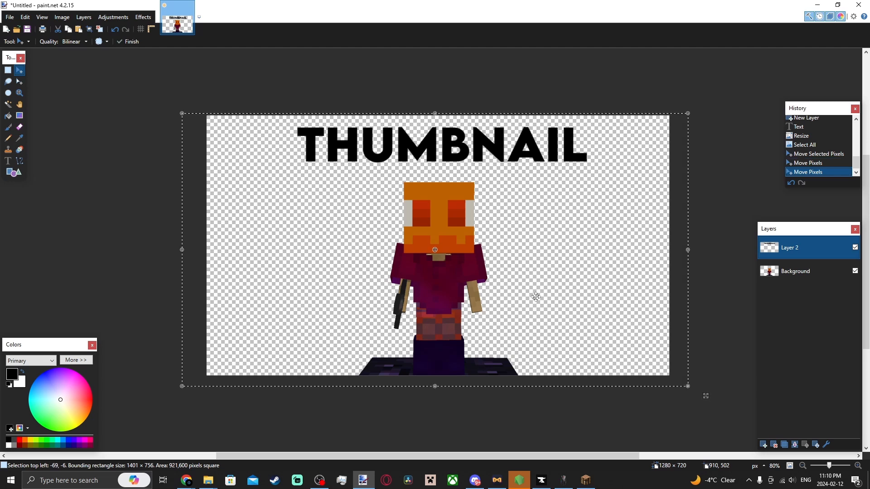
{"action": "left_click", "coordinate": [774, 445]}
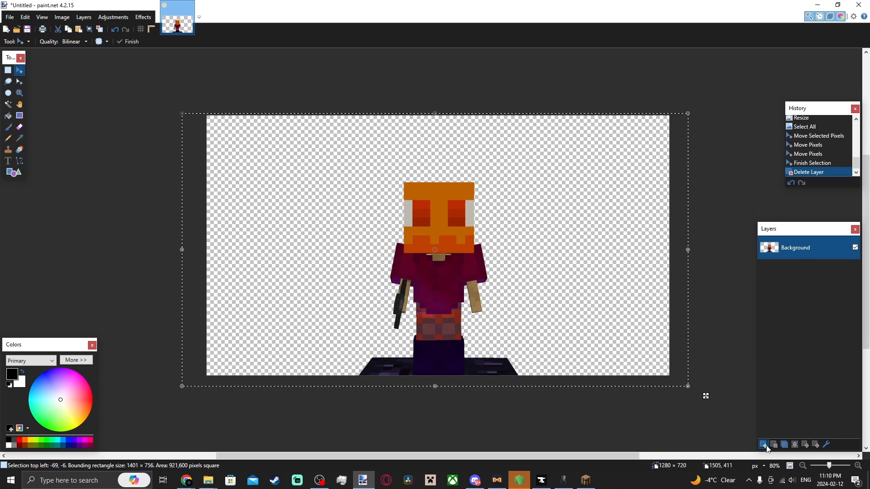
{"action": "left_click", "coordinate": [763, 445]}
{"action": "key", "text": "ctrl+d"}
{"action": "key", "text": "s"}
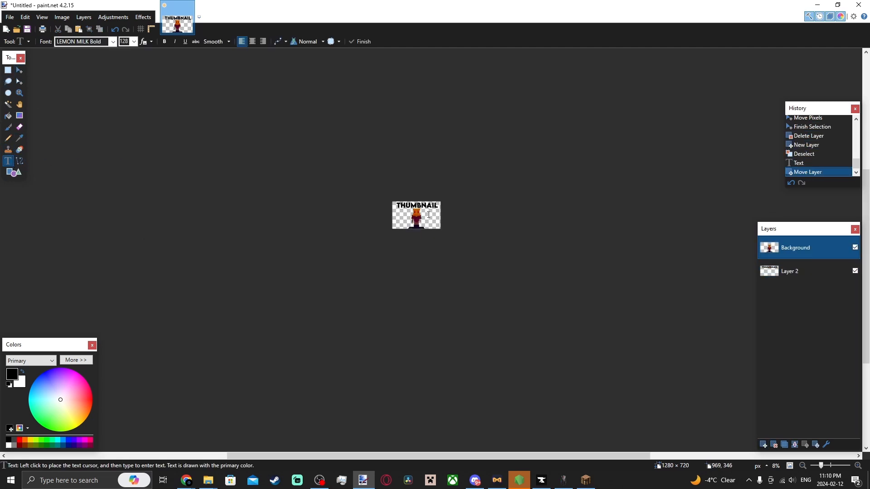
Select the text layer's contents and nudge them slightly to the left.
{"action": "scroll", "coordinate": [648, 234], "scroll_direction": "up", "scroll_amount": 3}
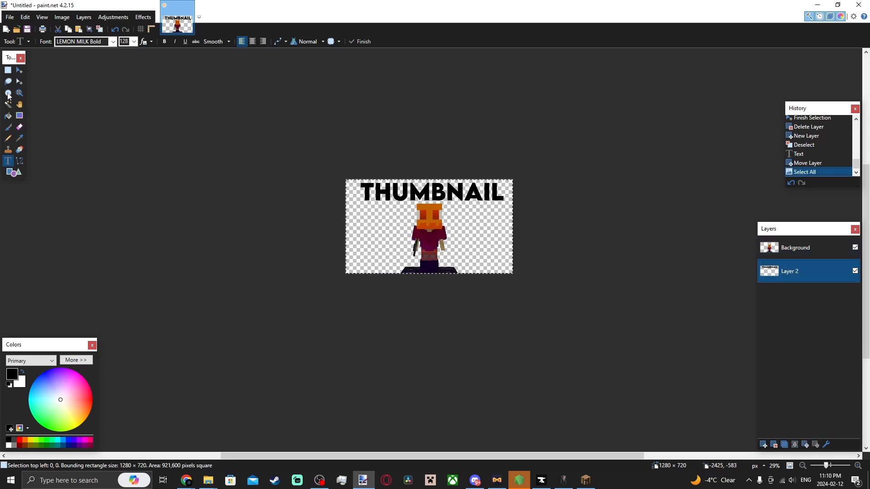
{"action": "left_click", "coordinate": [19, 72]}
{"action": "key", "text": "Left"}
{"action": "key", "text": "Left"}
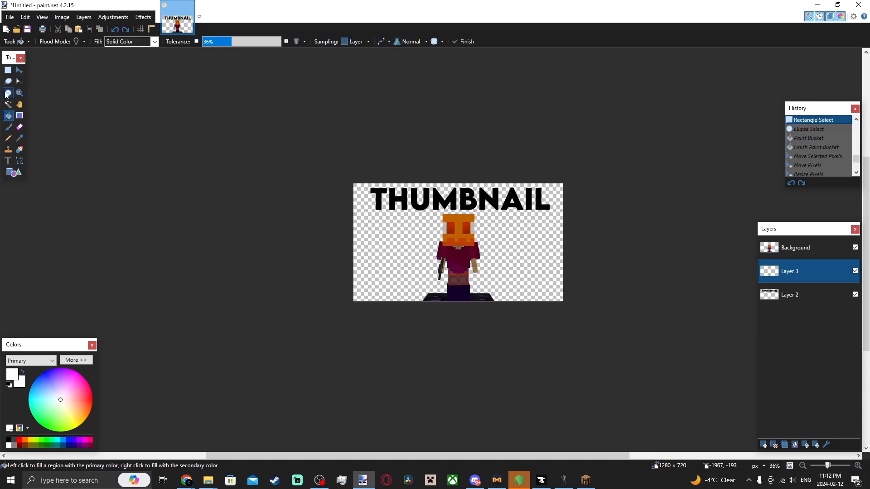
Select the whole background layer and nudge it slightly to the right.
{"action": "left_click", "coordinate": [8, 81]}
{"action": "left_click", "coordinate": [774, 257]}
{"action": "key", "text": "ctrl+a"}
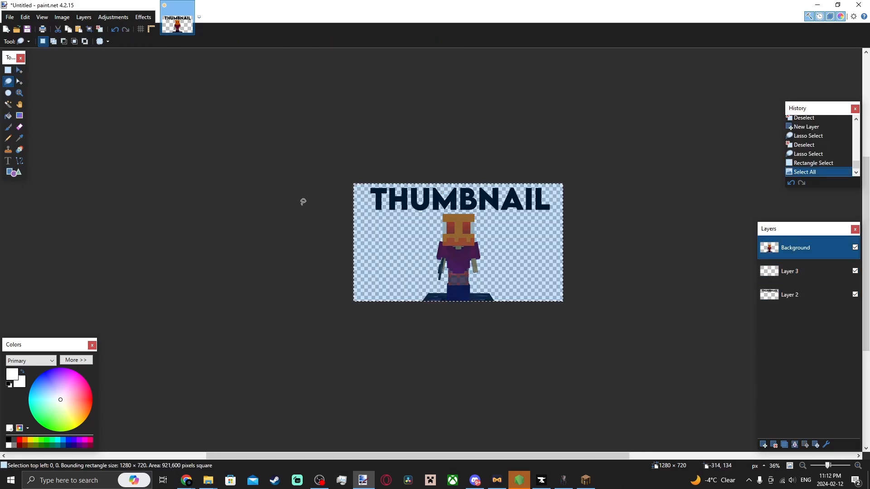
{"action": "left_click", "coordinate": [19, 72]}
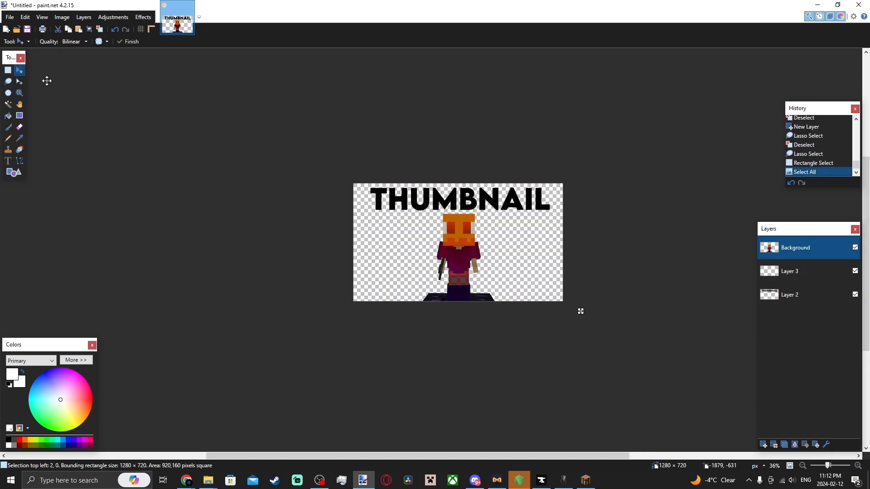
{"action": "key", "text": "Right"}
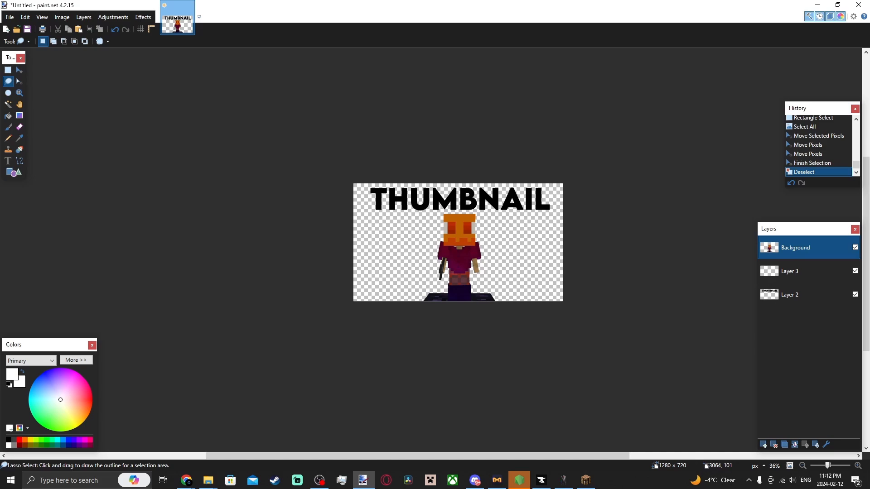
Switch back to Minecraft and warp to the hub with the /hub command.
{"action": "key", "text": "alt+Tab"}
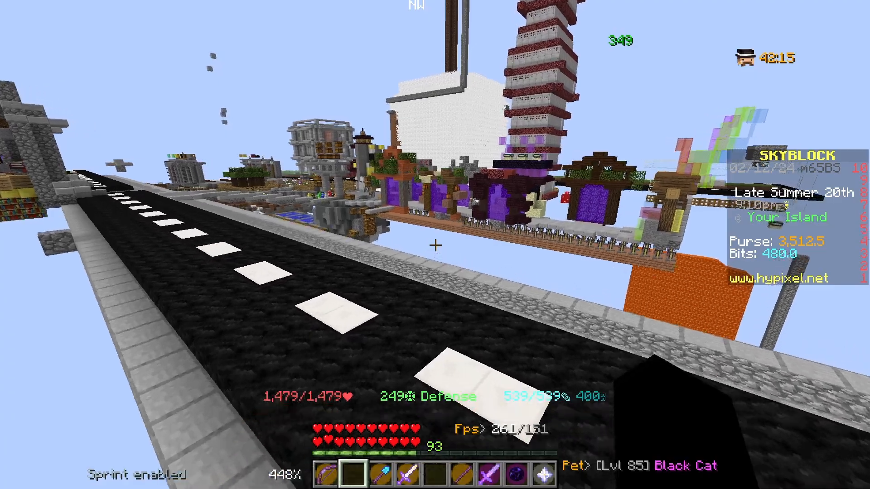
{"action": "key", "text": "slash"}
{"action": "type", "text": "hub"}
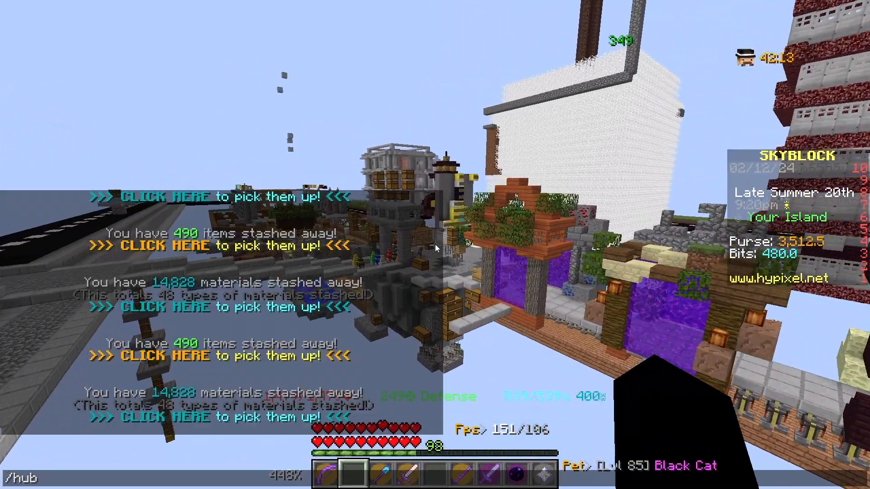
{"action": "key", "text": "Return"}
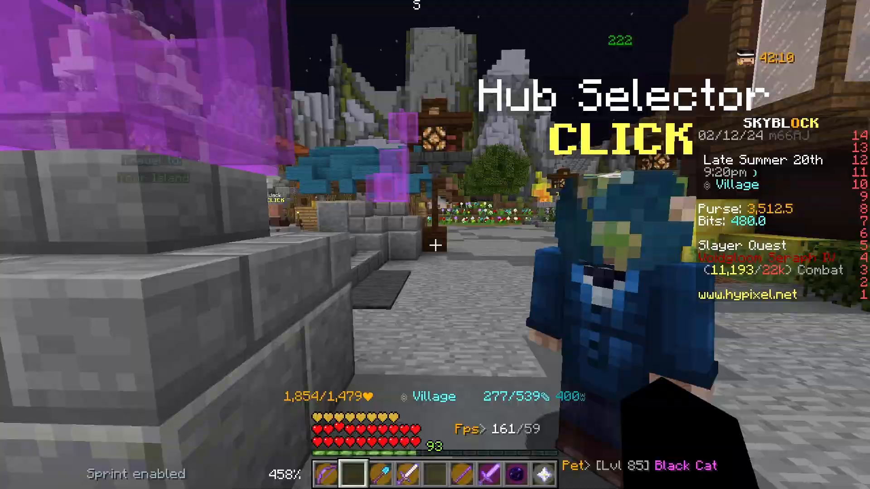
{"action": "right_click", "coordinate": [435, 245]}
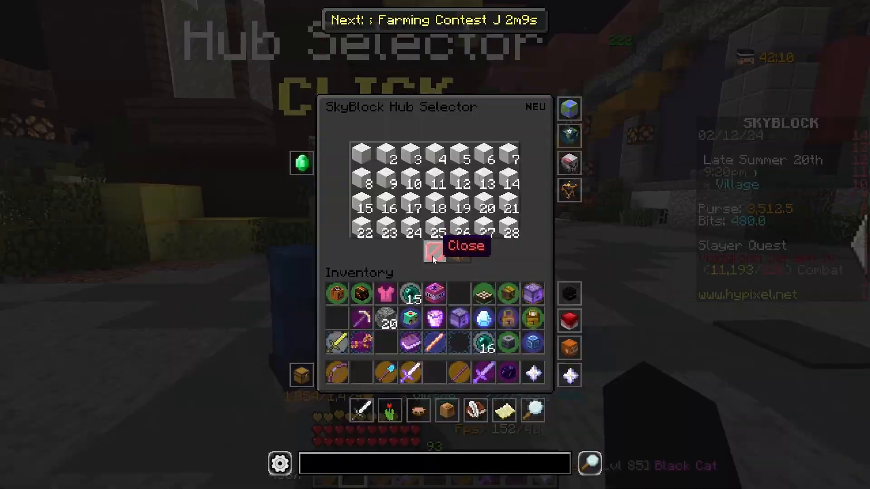
{"action": "left_click", "coordinate": [452, 251]}
{"action": "key", "text": "Tab"}
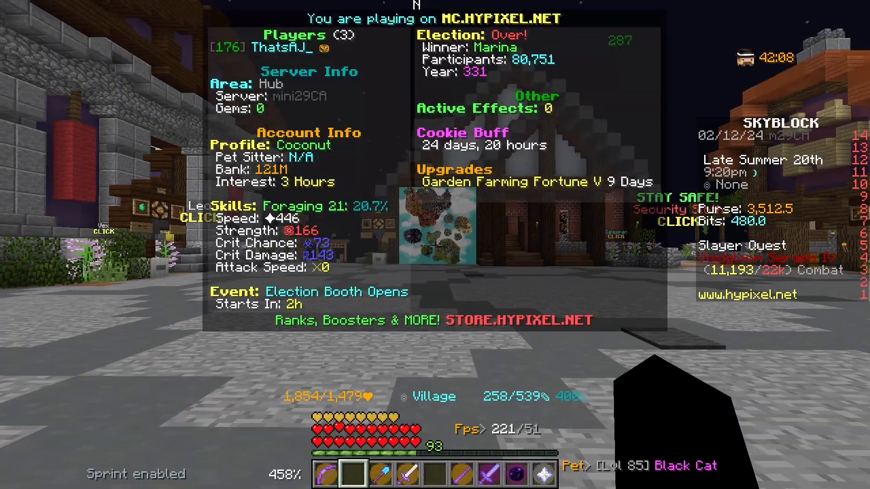
{"action": "key", "text": "w"}
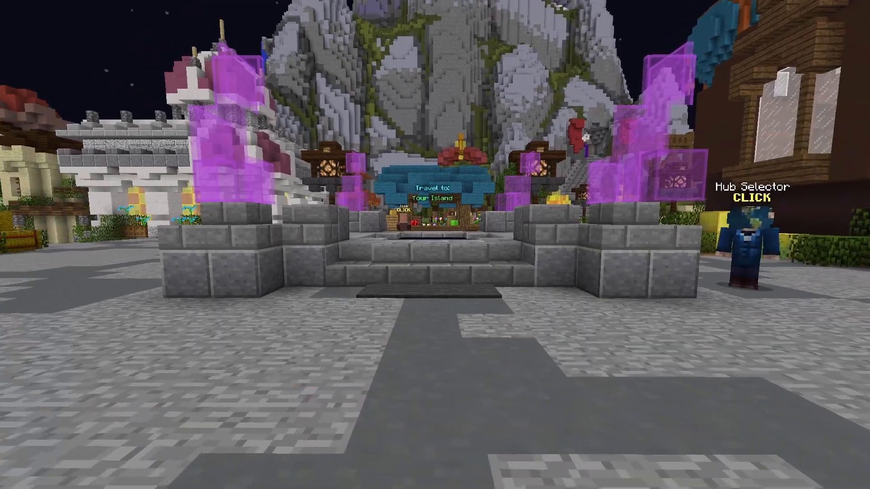
In Minecraft, leave the pause and options menus and hide the HUD.
{"action": "key", "text": "Escape"}
{"action": "left_click", "coordinate": [373, 233]}
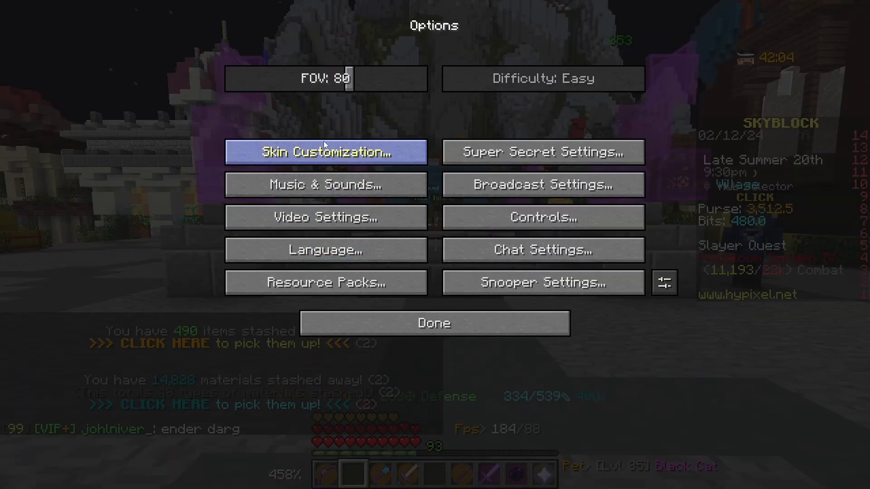
{"action": "key", "text": "Escape"}
{"action": "key", "text": "F1"}
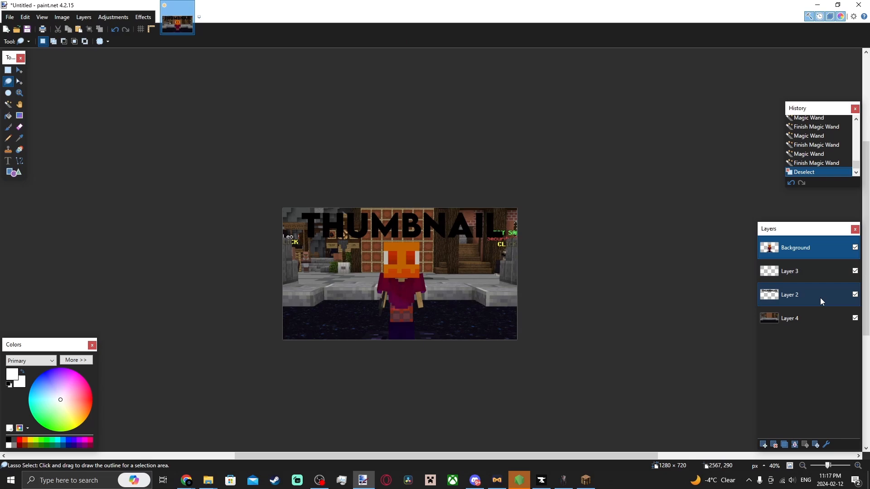
Back in paint.net, select the THUMBNAIL letters on Layer 2 with a global-mode Magic Wand and fill them white.
{"action": "left_click", "coordinate": [807, 295]}
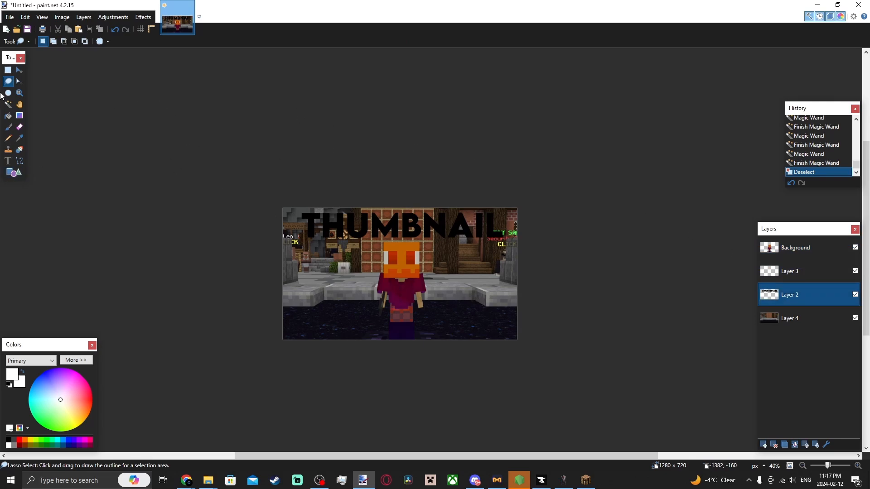
{"action": "left_click", "coordinate": [8, 115]}
{"action": "left_click", "coordinate": [7, 104]}
{"action": "scroll", "coordinate": [330, 185], "scroll_direction": "up", "scroll_amount": 5}
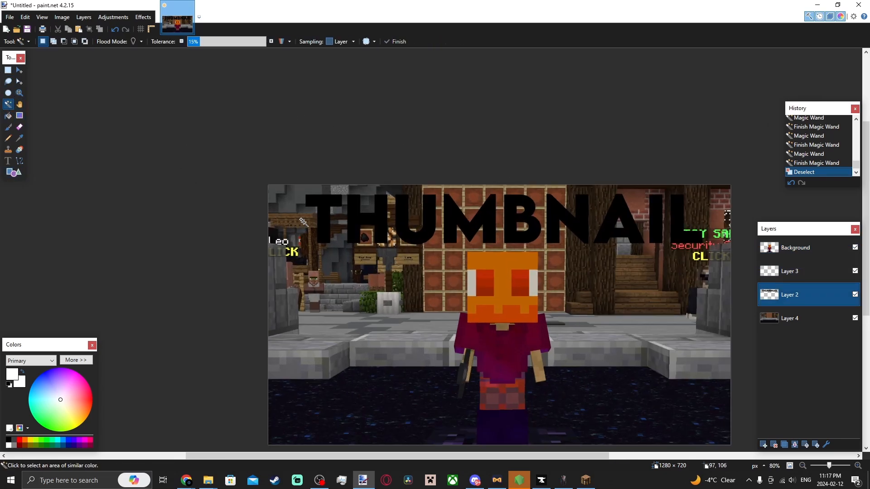
{"action": "left_click", "coordinate": [331, 184]}
{"action": "scroll", "coordinate": [331, 185], "scroll_direction": "up", "scroll_amount": 5}
{"action": "left_click", "coordinate": [135, 42]}
{"action": "scroll", "coordinate": [134, 42], "scroll_direction": "up", "scroll_amount": 1}
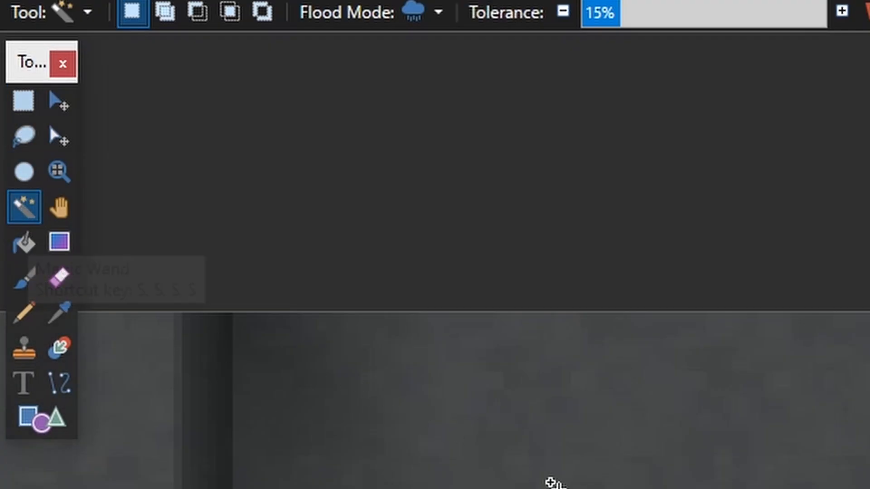
{"action": "scroll", "coordinate": [410, 220], "scroll_direction": "down", "scroll_amount": 7}
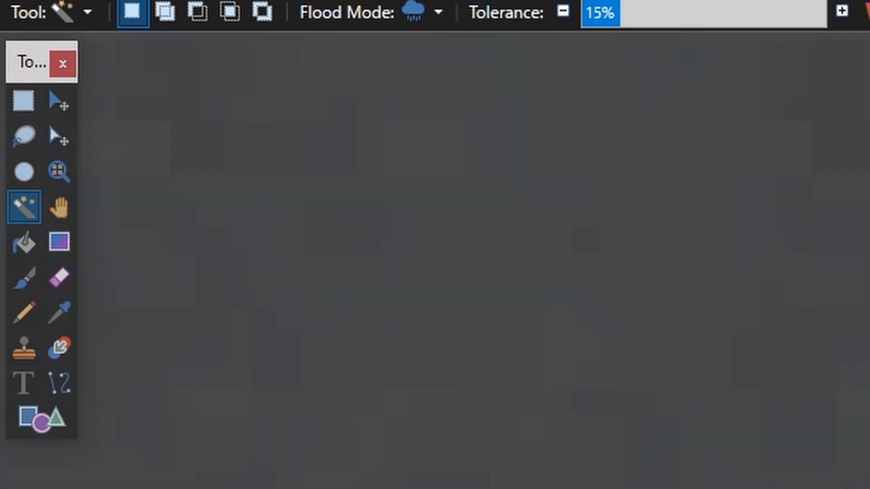
{"action": "key", "text": "f"}
{"action": "left_click", "coordinate": [410, 221]}
{"action": "scroll", "coordinate": [410, 221], "scroll_direction": "down", "scroll_amount": 5}
{"action": "scroll", "coordinate": [587, 135], "scroll_direction": "up", "scroll_amount": 8}
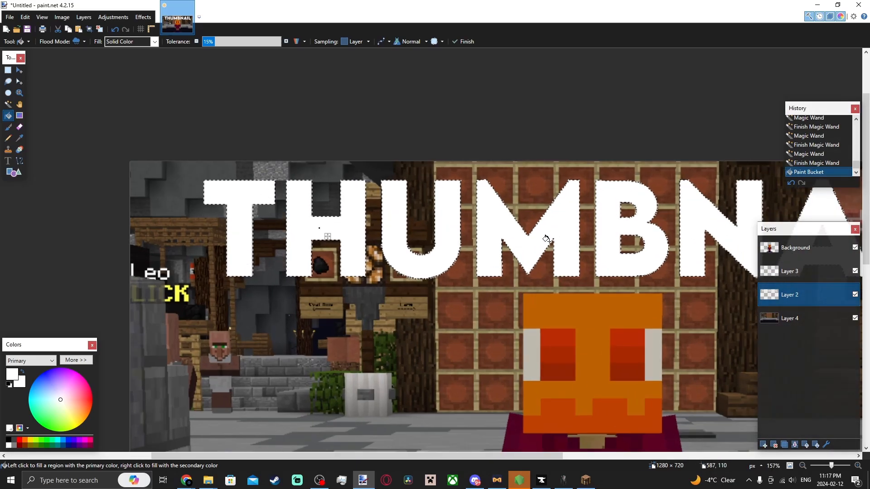
{"action": "scroll", "coordinate": [155, 281], "scroll_direction": "down", "scroll_amount": 8}
Move the white THUMBNAIL text on its new layer into position and deselect it.
{"action": "left_click", "coordinate": [9, 87]}
{"action": "left_click", "coordinate": [234, 311]}
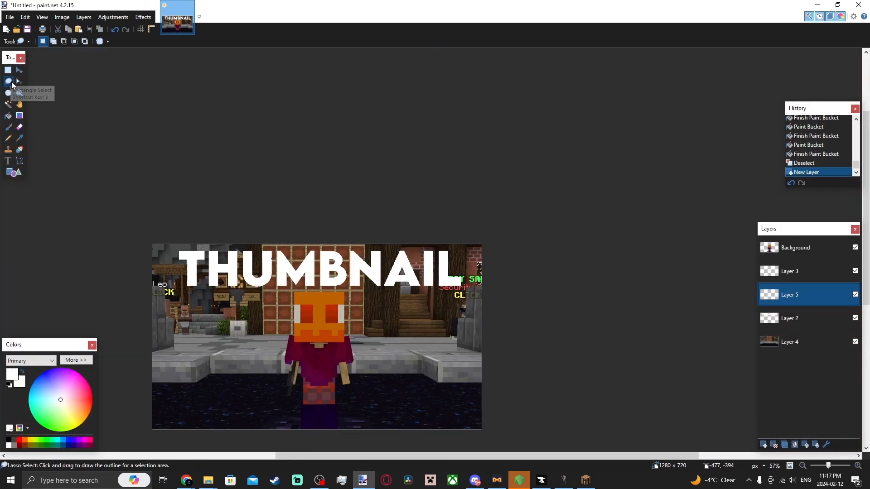
{"action": "left_click", "coordinate": [20, 71]}
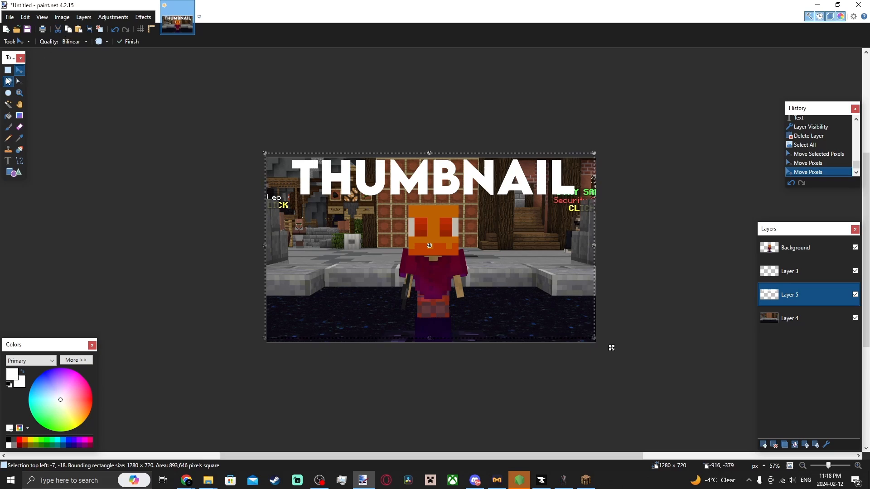
{"action": "left_click", "coordinate": [8, 82]}
{"action": "left_click", "coordinate": [134, 239]}
Select the screenshot layer, Layer 4, and try a Motion Blur on it.
{"action": "left_click", "coordinate": [829, 315]}
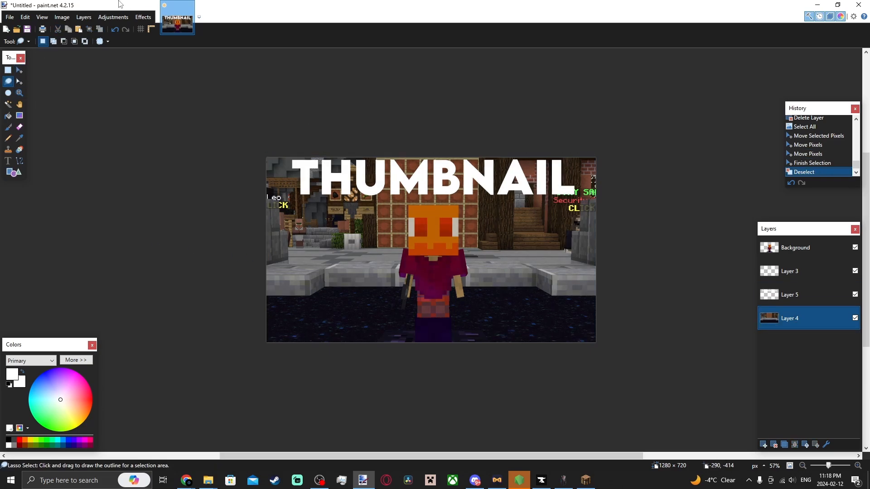
{"action": "left_click", "coordinate": [143, 17]}
{"action": "mouse_move", "coordinate": [175, 42]}
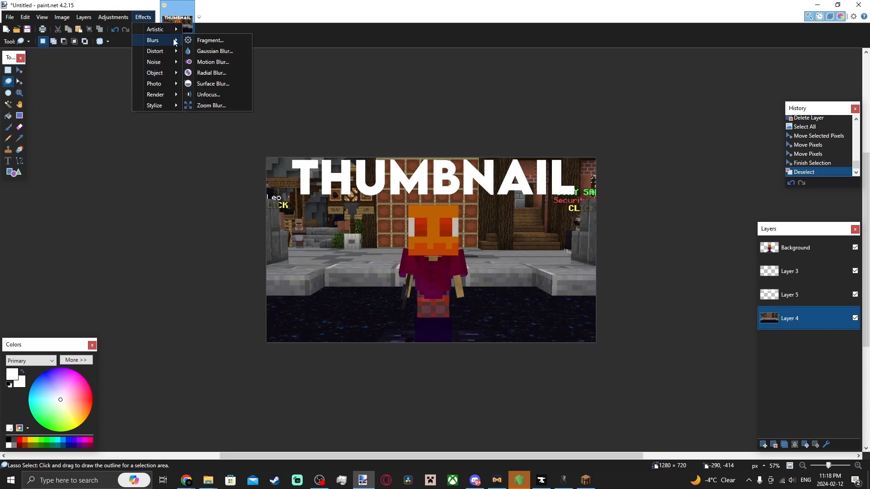
{"action": "left_click", "coordinate": [229, 61]}
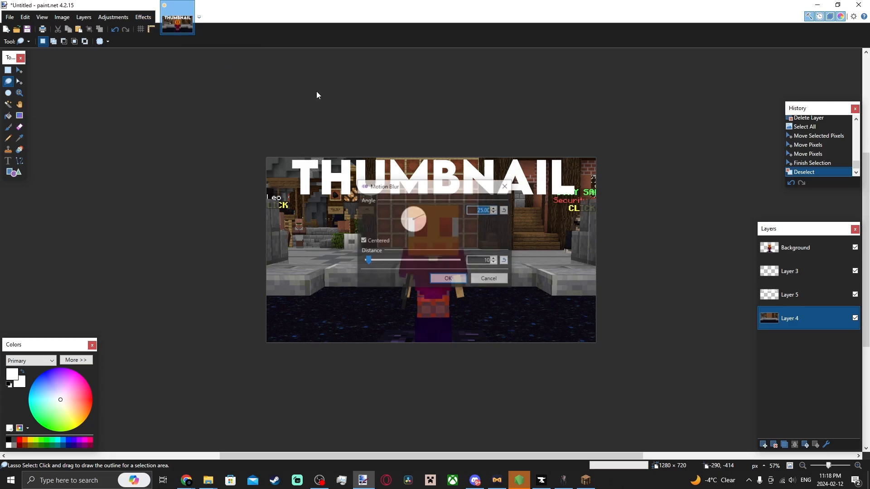
{"action": "left_click_drag", "start_coordinate": [544, 240], "coordinate": [580, 237]}
{"action": "left_click", "coordinate": [663, 254]}
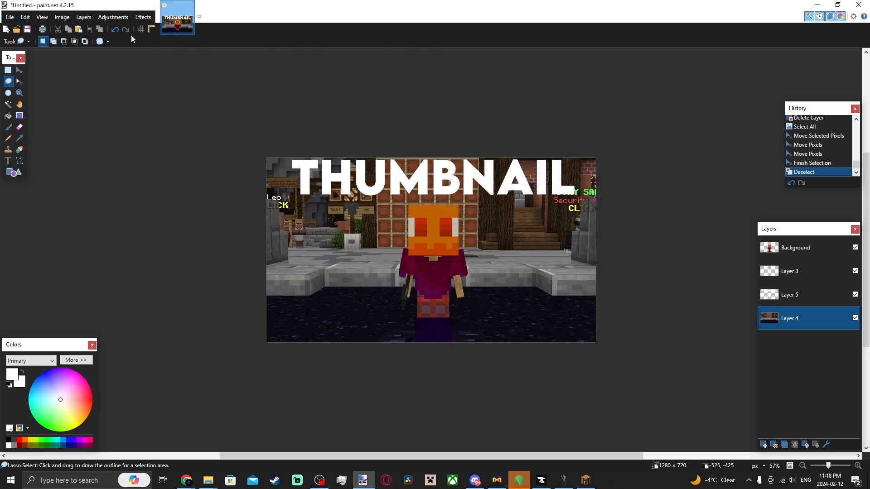
Apply a Radial Blur to the screenshot layer.
{"action": "left_click", "coordinate": [143, 17]}
{"action": "mouse_move", "coordinate": [154, 40]}
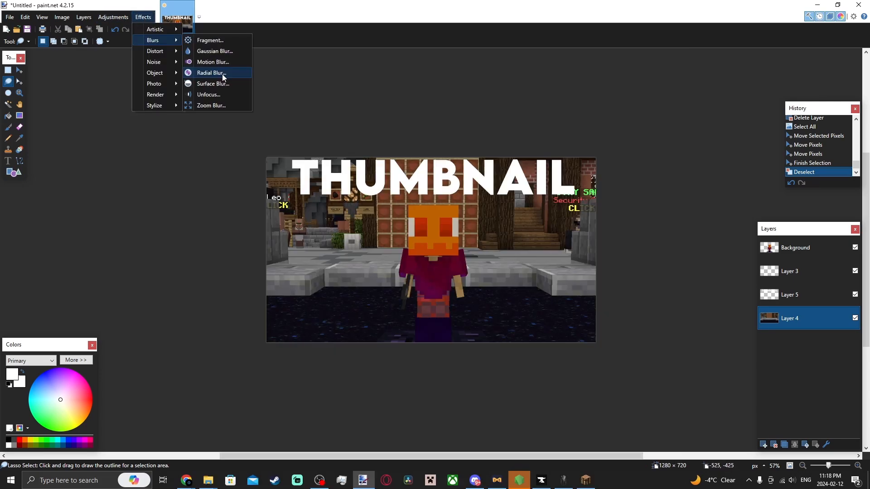
{"action": "left_click", "coordinate": [212, 73]}
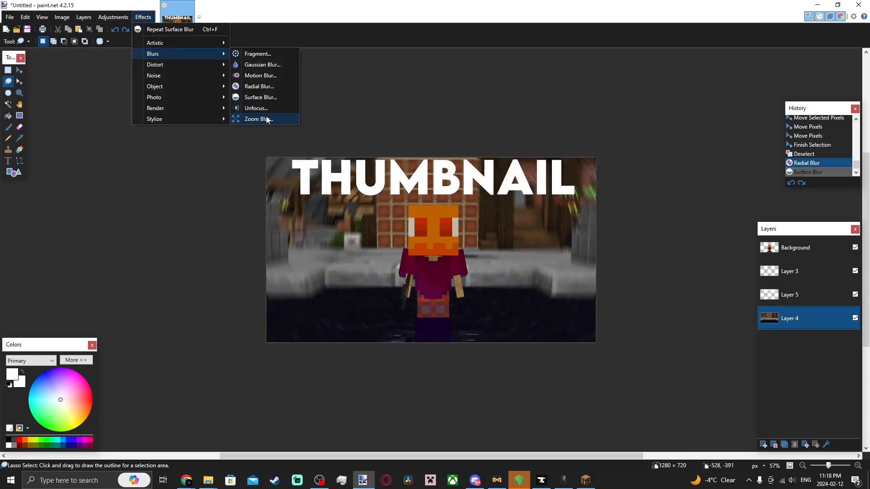
Apply a Zoom Blur with a zoom amount of 29 to the screenshot layer.
{"action": "left_click", "coordinate": [266, 119]}
{"action": "left_click_drag", "start_coordinate": [631, 177], "coordinate": [717, 165]}
{"action": "type", "text": "29"}
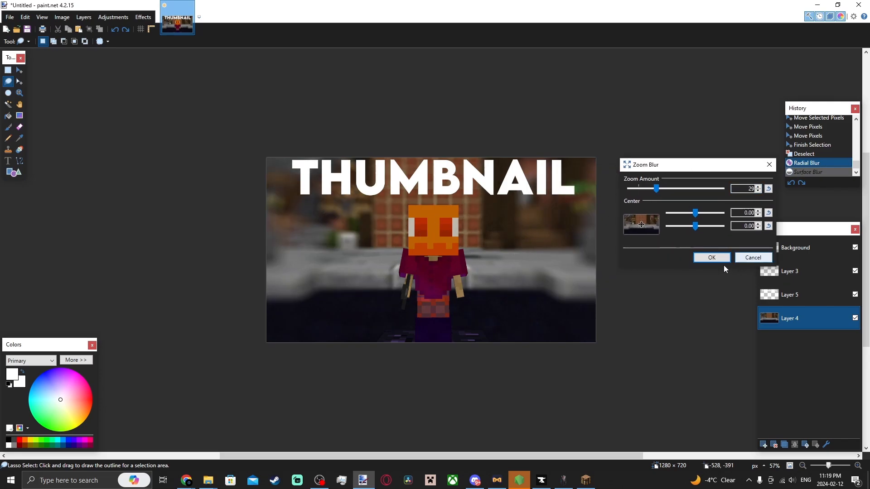
{"action": "left_click", "coordinate": [712, 258]}
Apply a Motion Blur to the screenshot layer and step back in history to remove it.
{"action": "scroll", "coordinate": [460, 240], "scroll_direction": "down", "scroll_amount": 5, "text": "ctrl"}
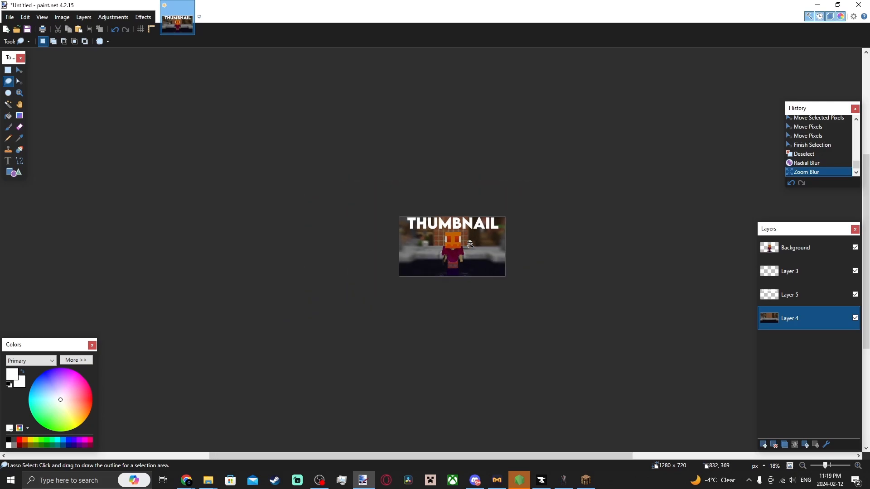
{"action": "scroll", "coordinate": [499, 241], "scroll_direction": "up", "scroll_amount": 5, "text": "ctrl"}
{"action": "left_click", "coordinate": [143, 17]}
{"action": "mouse_move", "coordinate": [152, 53]}
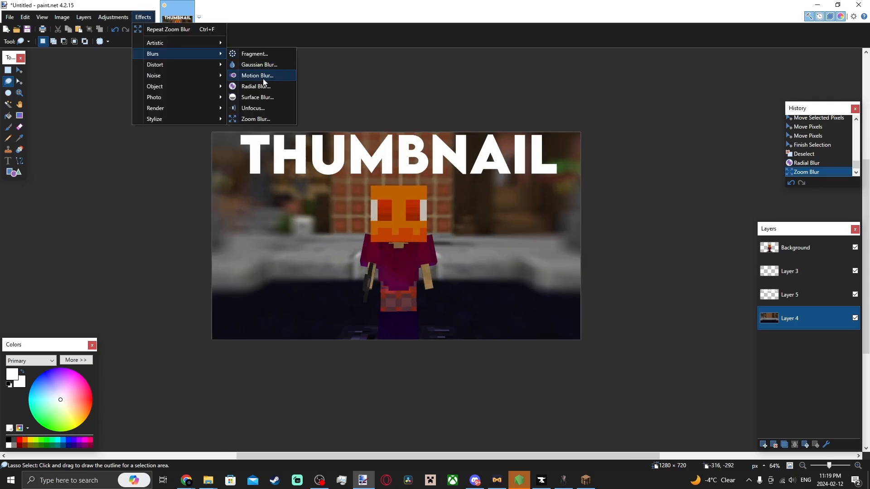
{"action": "left_click", "coordinate": [262, 77]}
{"action": "left_click_drag", "start_coordinate": [371, 181], "coordinate": [552, 174]}
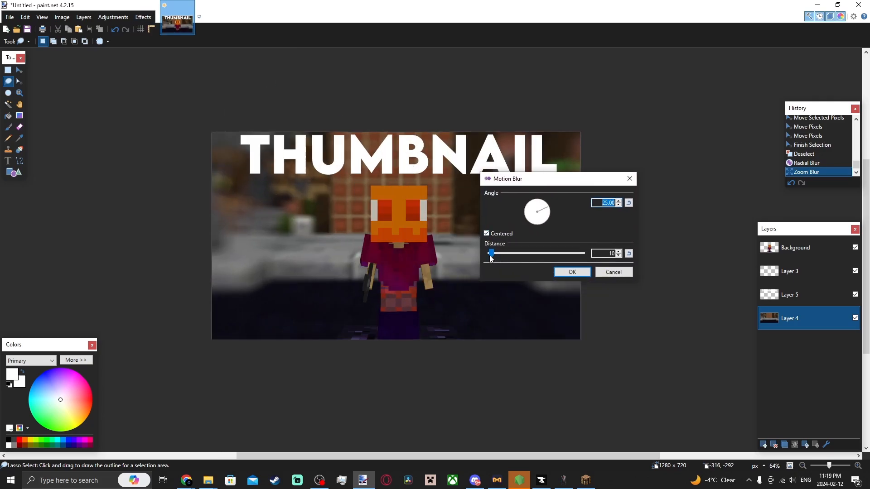
{"action": "left_click", "coordinate": [564, 272]}
{"action": "scroll", "coordinate": [536, 255], "scroll_direction": "down", "scroll_amount": 9, "text": "ctrl"}
{"action": "scroll", "coordinate": [537, 254], "scroll_direction": "up", "scroll_amount": 8, "text": "ctrl"}
{"action": "left_click", "coordinate": [804, 164]}
Add a black drop shadow to the text layer with offsets 0, widening radius 9, blur radius 3 and opacity 255.
{"action": "scroll", "coordinate": [448, 218], "scroll_direction": "down", "scroll_amount": 1, "text": "ctrl"}
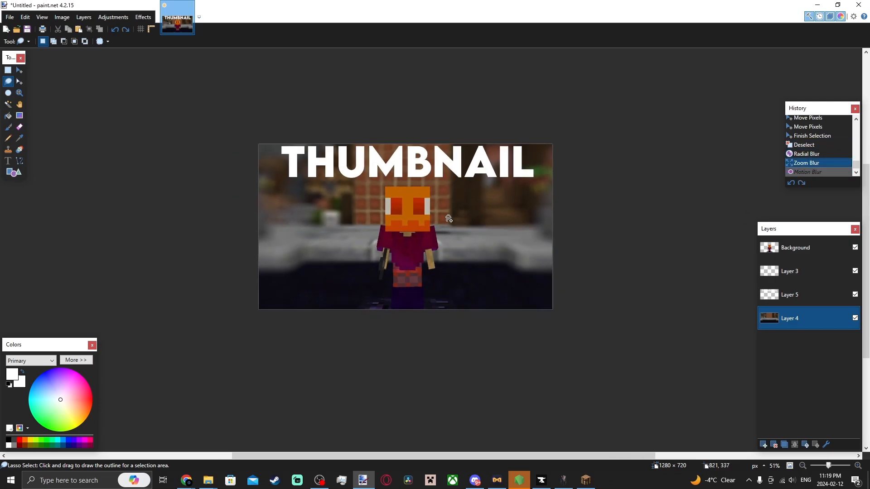
{"action": "left_click", "coordinate": [790, 297]}
{"action": "left_click", "coordinate": [143, 17]}
{"action": "mouse_move", "coordinate": [182, 85]}
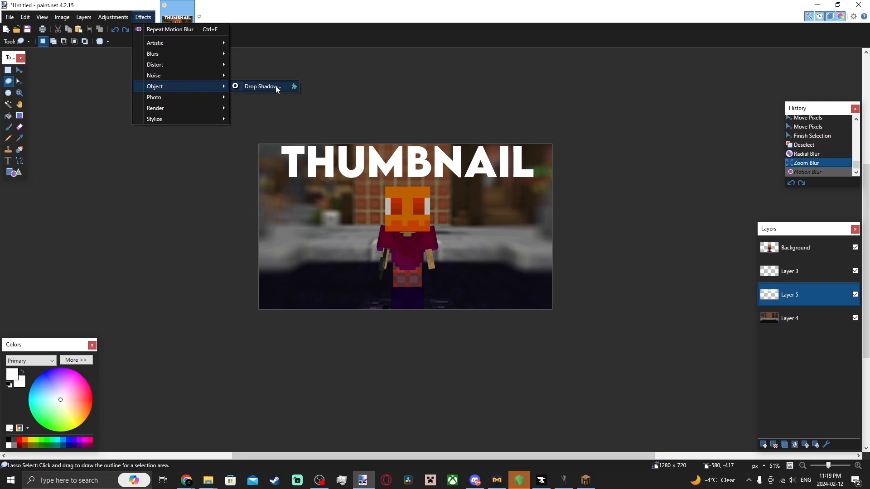
{"action": "left_click", "coordinate": [278, 89]}
{"action": "left_click_drag", "start_coordinate": [466, 91], "coordinate": [634, 95]}
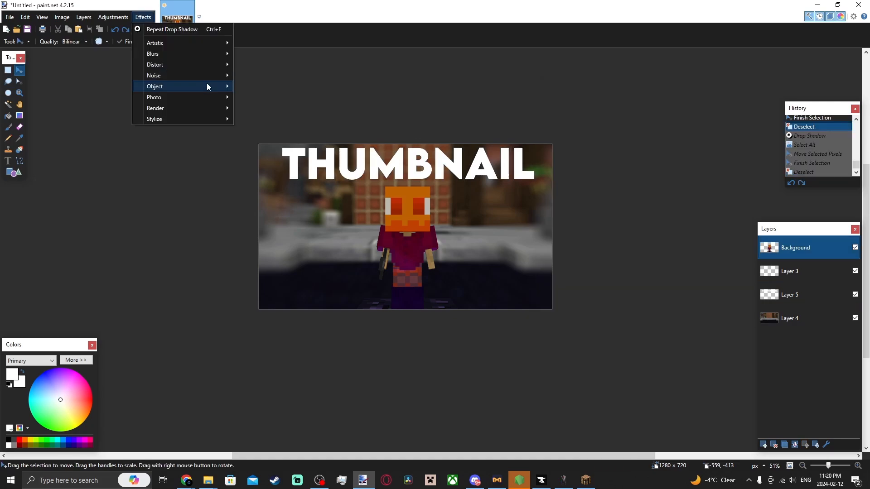
{"action": "mouse_move", "coordinate": [207, 85]}
{"action": "left_click", "coordinate": [258, 89]}
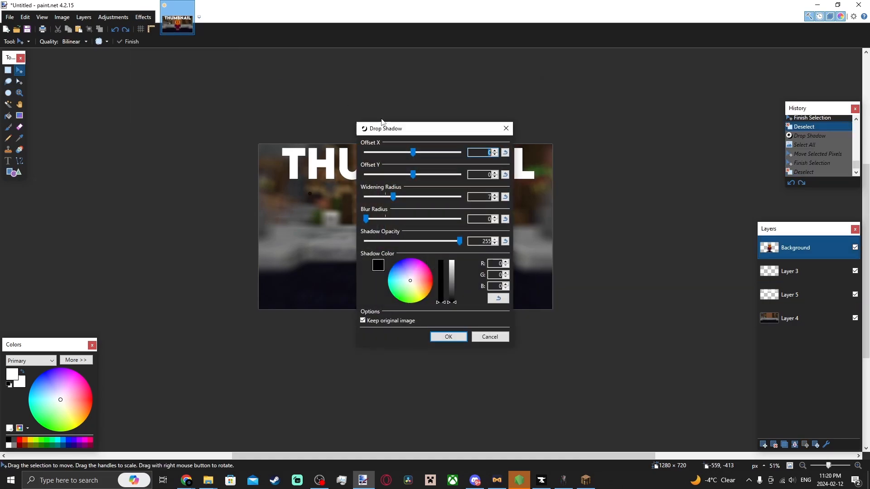
{"action": "left_click_drag", "start_coordinate": [411, 126], "coordinate": [562, 105]}
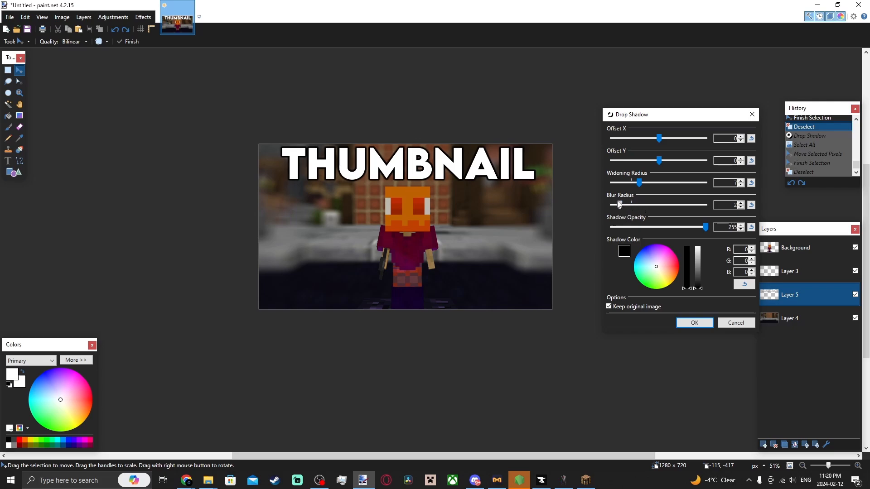
{"action": "left_click_drag", "start_coordinate": [639, 183], "coordinate": [646, 183]}
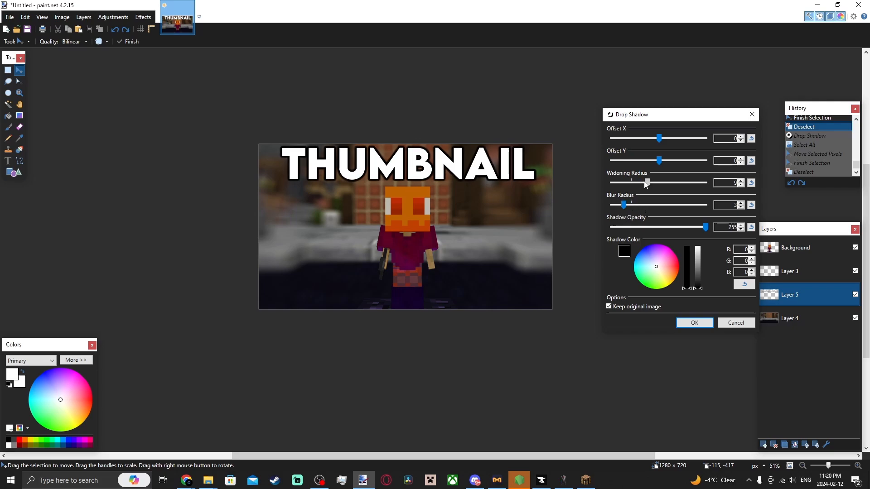
{"action": "left_click", "coordinate": [694, 324]}
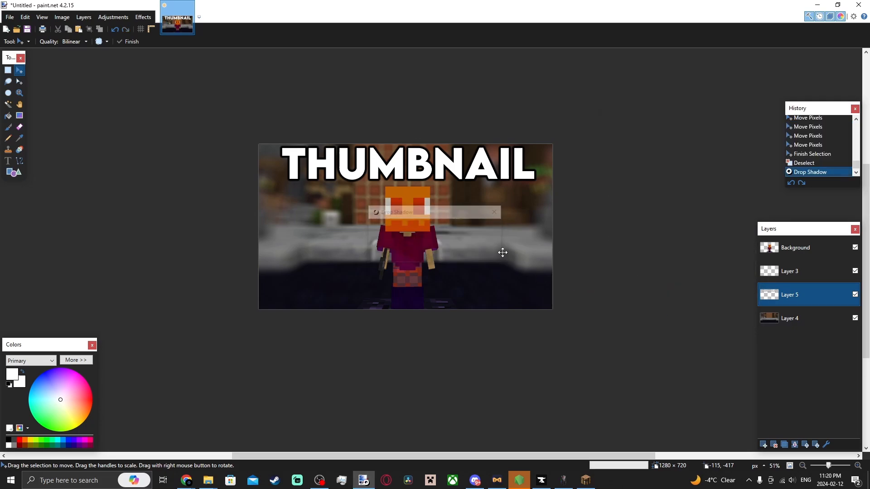
{"action": "scroll", "coordinate": [502, 252], "scroll_direction": "down", "scroll_amount": 8}
{"action": "scroll", "coordinate": [493, 247], "scroll_direction": "up", "scroll_amount": 5}
{"action": "left_click", "coordinate": [795, 247]}
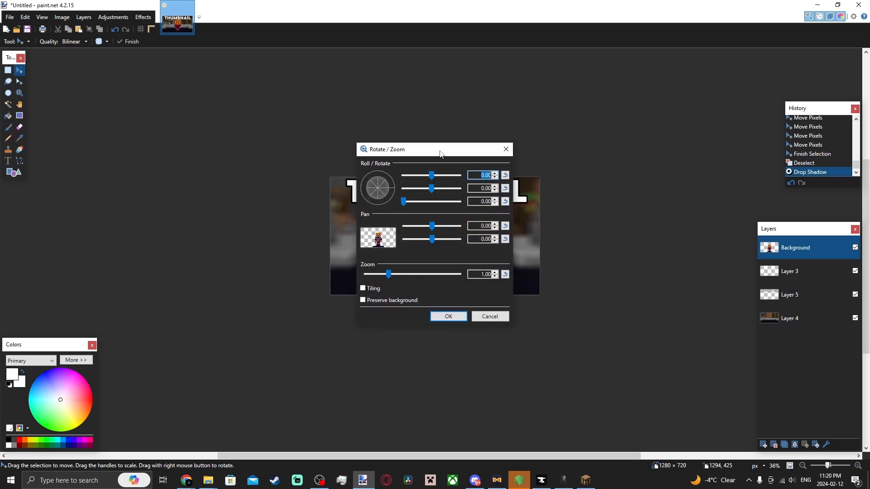
{"action": "left_click_drag", "start_coordinate": [413, 150], "coordinate": [558, 125]}
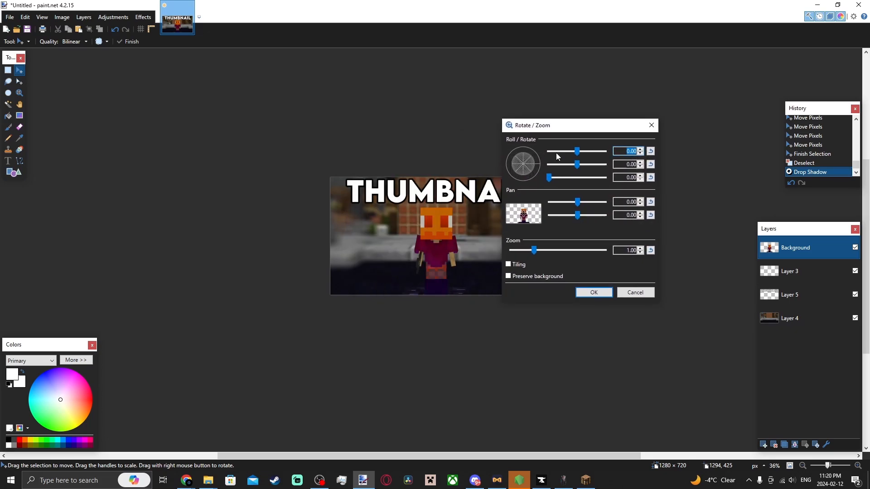
{"action": "left_click", "coordinate": [634, 292]}
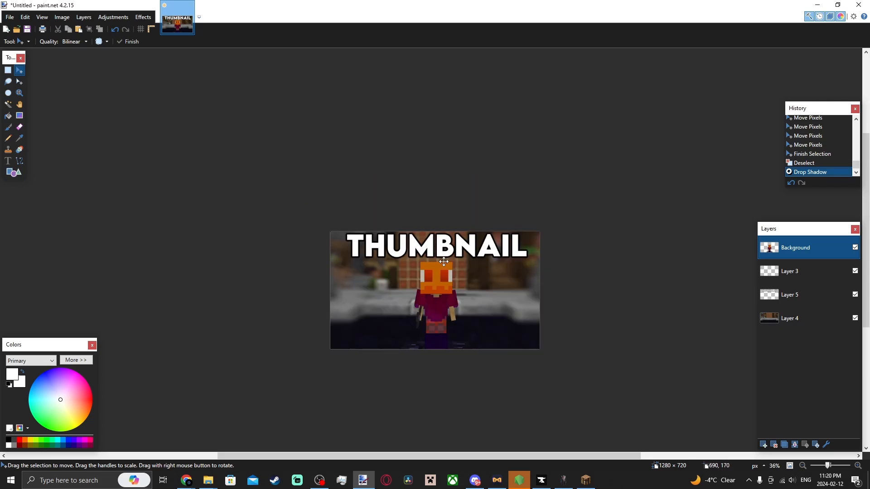
Open the YouTube social logo PNG from the Downloads folder.
{"action": "scroll", "coordinate": [461, 293], "scroll_direction": "up", "scroll_amount": 2}
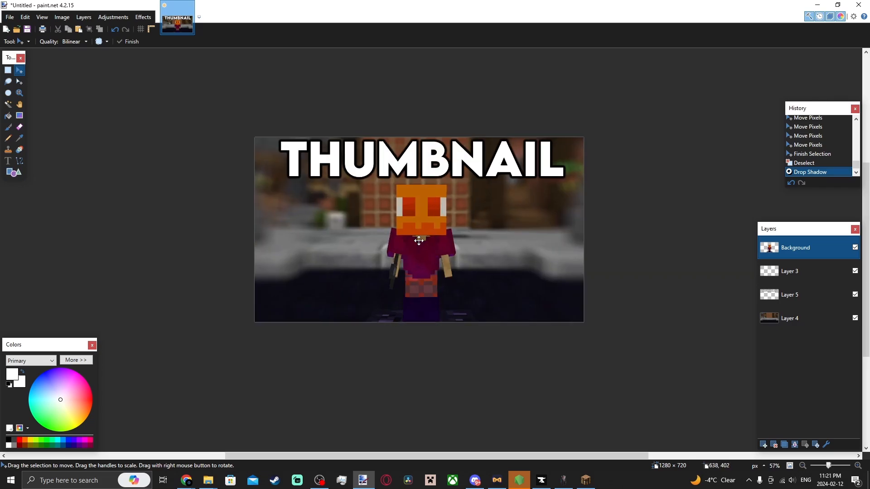
{"action": "left_click", "coordinate": [9, 17]}
{"action": "left_click", "coordinate": [28, 39]}
{"action": "scroll", "coordinate": [154, 176], "scroll_direction": "down", "scroll_amount": 3}
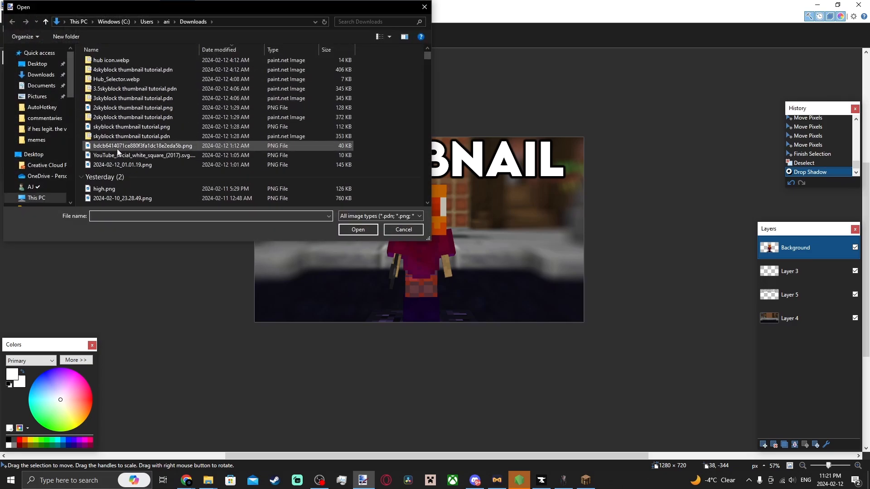
{"action": "double_click", "coordinate": [116, 151]}
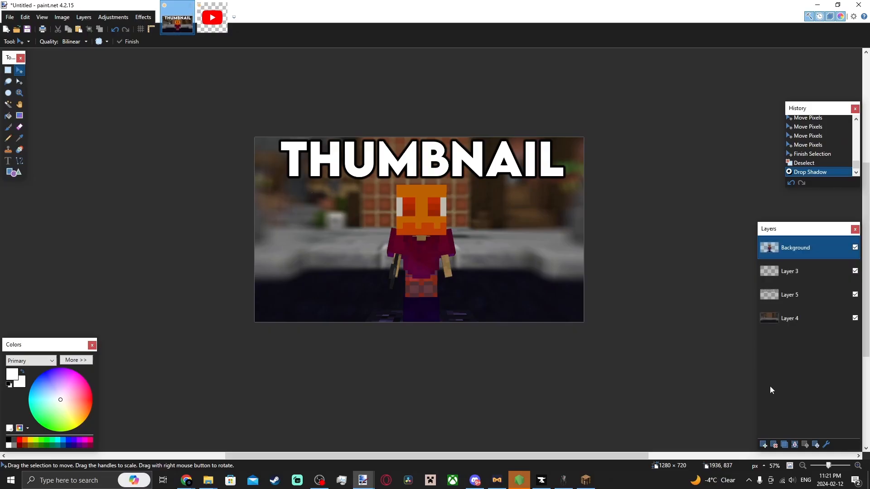
Add a new layer to the thumbnail, paste the YouTube logo, scale it down and place it at the left middle.
{"action": "left_click", "coordinate": [764, 444]}
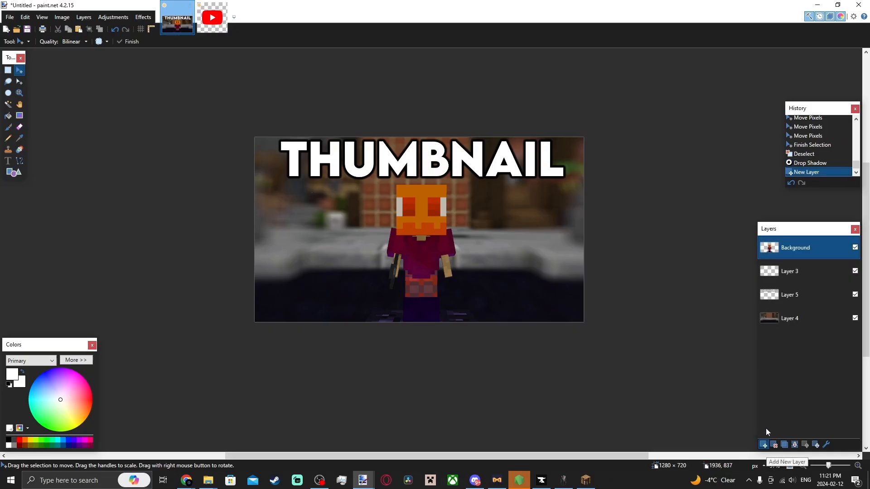
{"action": "key", "text": "ctrl+v"}
{"action": "left_click_drag", "start_coordinate": [332, 222], "coordinate": [338, 265]}
{"action": "left_click_drag", "start_coordinate": [387, 182], "coordinate": [369, 199]}
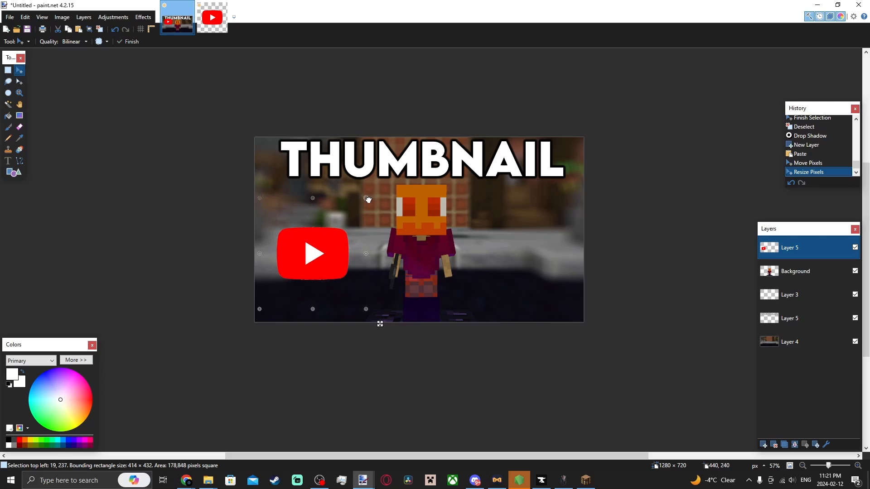
{"action": "left_click_drag", "start_coordinate": [337, 265], "coordinate": [340, 262]}
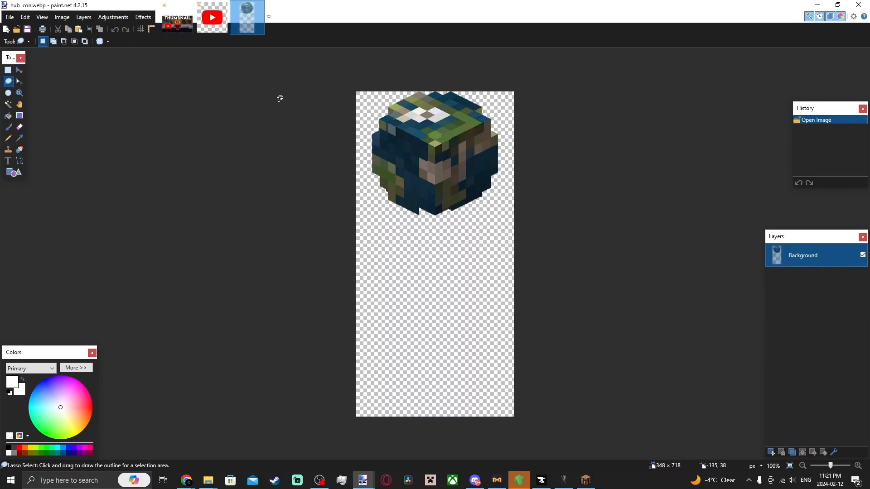
Copy the whole hub icon image, add a new layer to the thumbnail, paste it and place it right of the character.
{"action": "key", "text": "ctrl+a"}
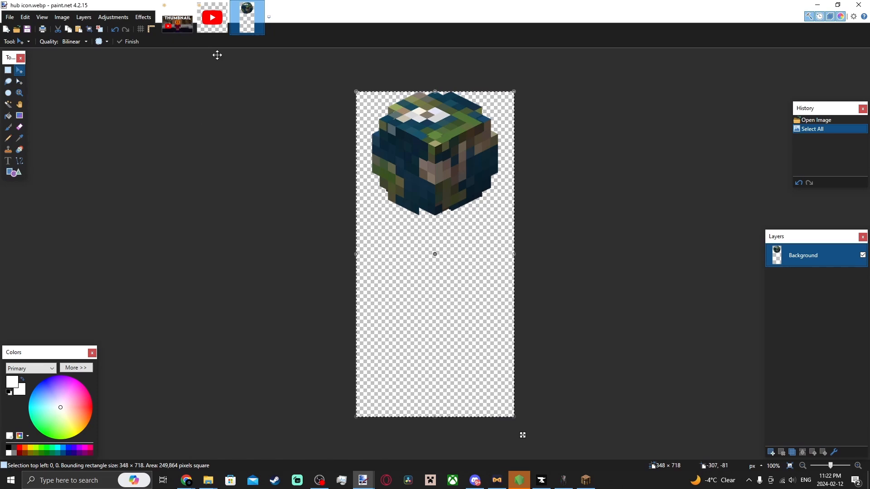
{"action": "left_click", "coordinate": [177, 18]}
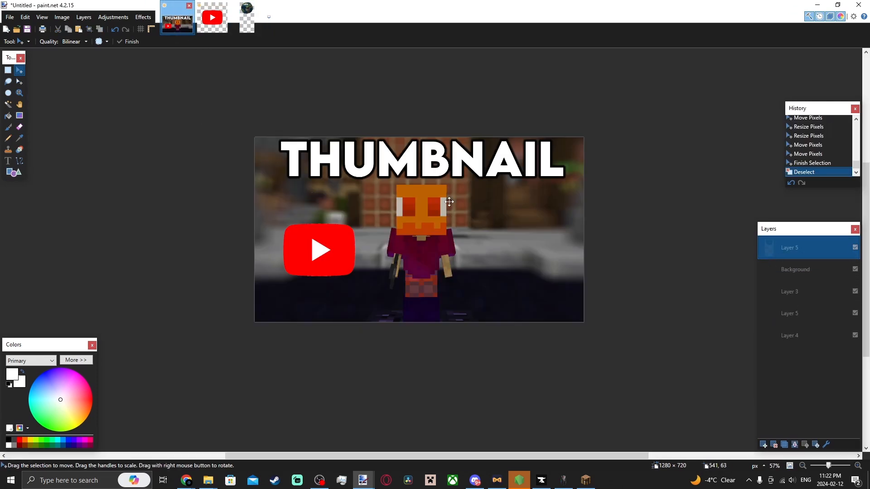
{"action": "left_click", "coordinate": [763, 445]}
{"action": "key", "text": "ctrl+v"}
{"action": "mouse_move", "coordinate": [314, 242]}
{"action": "left_mouse_down"}
{"action": "mouse_move", "coordinate": [554, 318]}
{"action": "mouse_move", "coordinate": [538, 314]}
{"action": "left_mouse_up"}
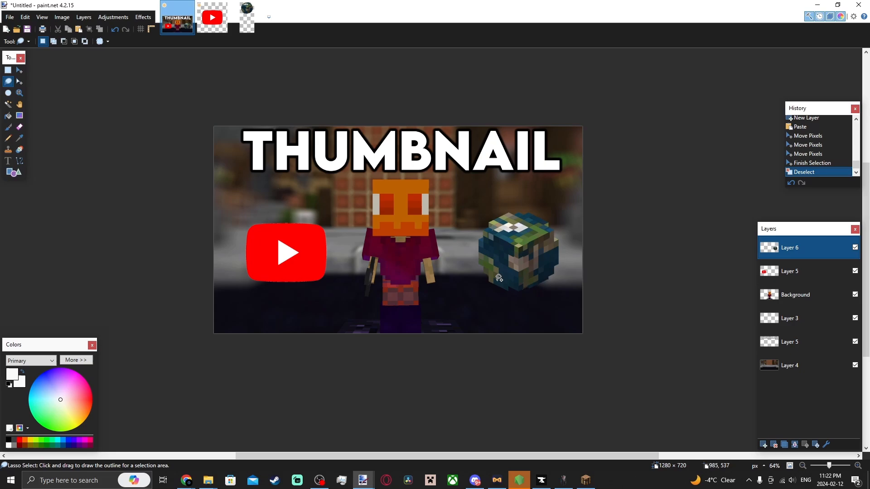
Select the YouTube logo layer and add a white drop shadow outline around it.
{"action": "scroll", "coordinate": [498, 275], "scroll_direction": "up", "scroll_amount": 4}
{"action": "scroll", "coordinate": [232, 248], "scroll_direction": "down", "scroll_amount": 3}
{"action": "scroll", "coordinate": [171, 243], "scroll_direction": "up", "scroll_amount": 2}
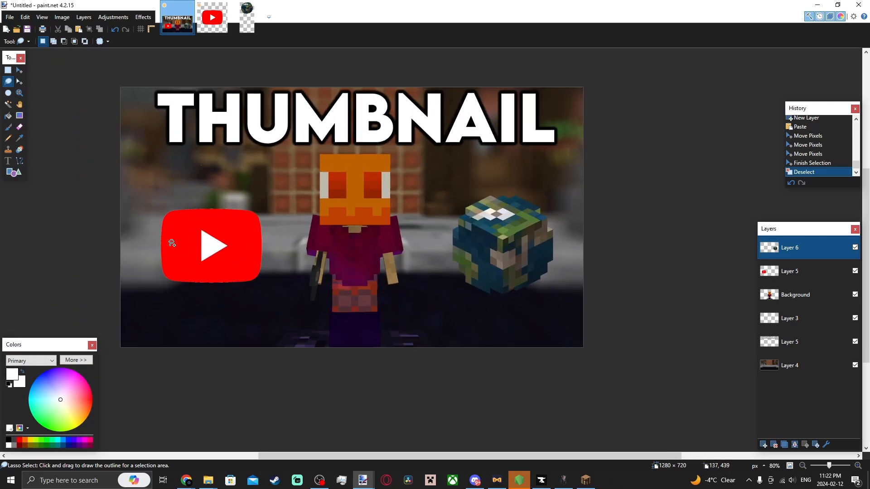
{"action": "key", "text": "alt+Page_Down"}
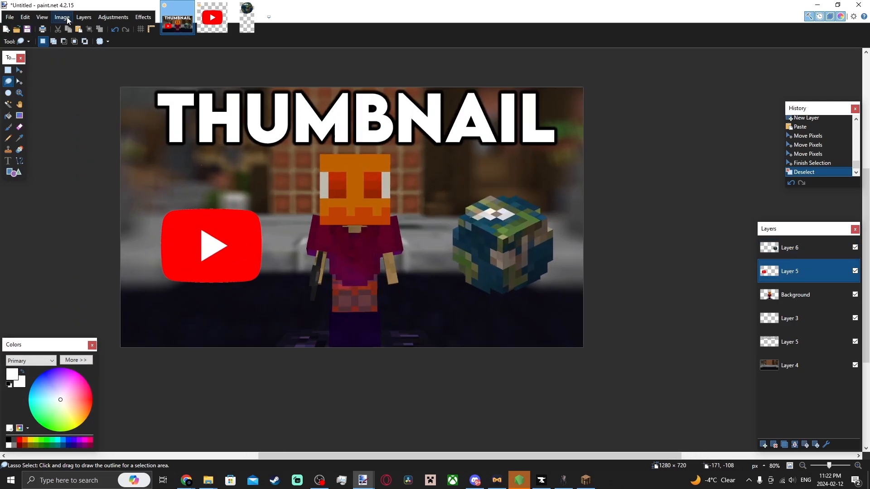
{"action": "left_click", "coordinate": [143, 18]}
{"action": "mouse_move", "coordinate": [205, 85]}
{"action": "left_click", "coordinate": [263, 86]}
{"action": "left_click_drag", "start_coordinate": [436, 131], "coordinate": [594, 112]}
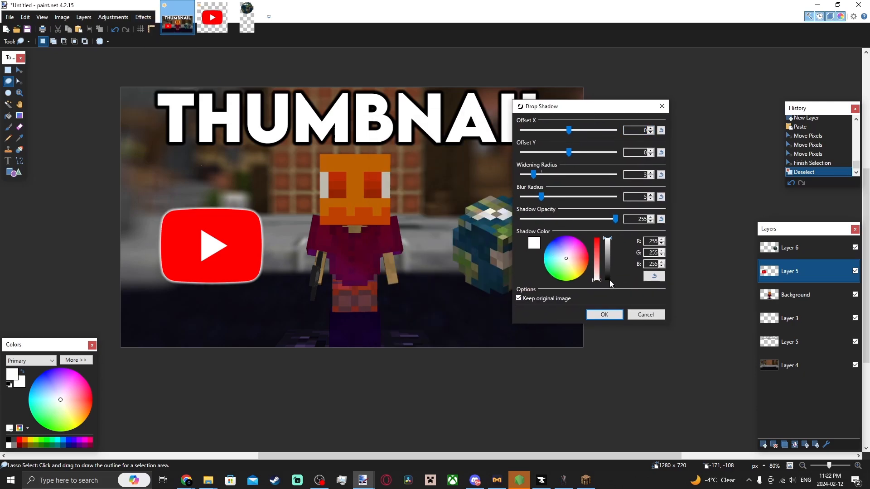
{"action": "left_click", "coordinate": [604, 315]}
Select the hub icon layer and add a white drop shadow outline with widening radius 2.
{"action": "key", "text": "alt+Page_Up"}
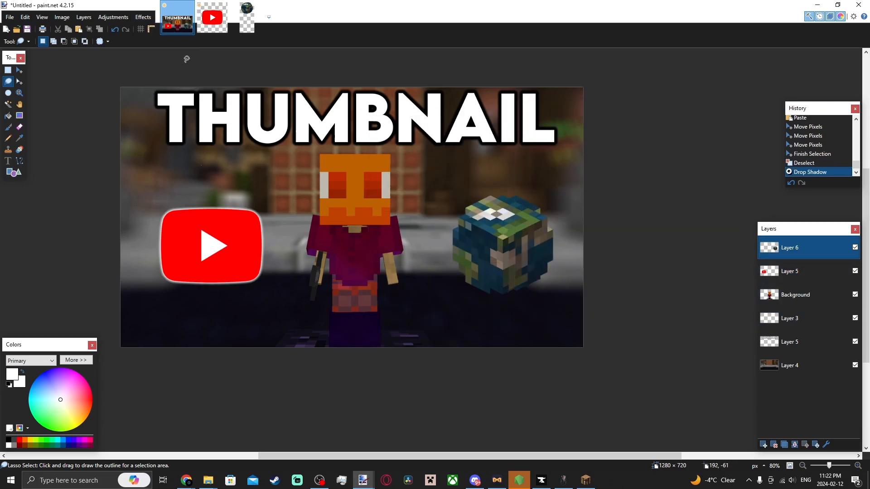
{"action": "left_click", "coordinate": [143, 17]}
{"action": "mouse_move", "coordinate": [197, 86]}
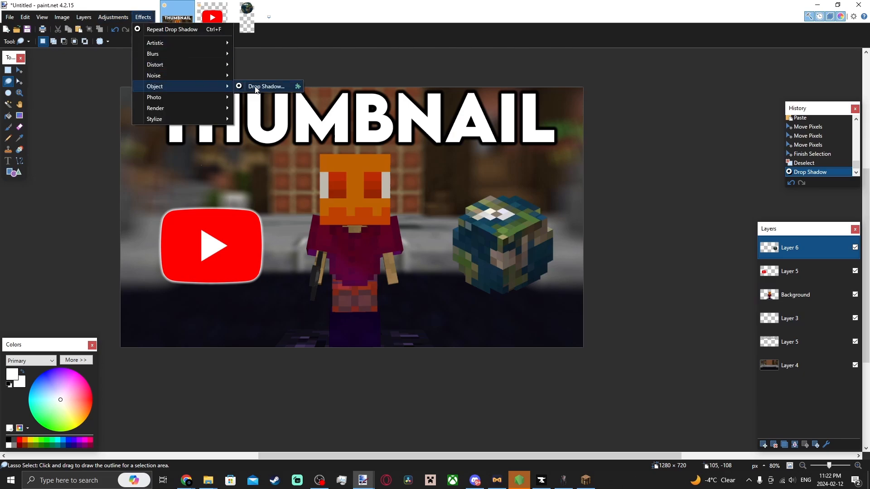
{"action": "left_click", "coordinate": [256, 88]}
{"action": "left_click_drag", "start_coordinate": [398, 120], "coordinate": [648, 118]}
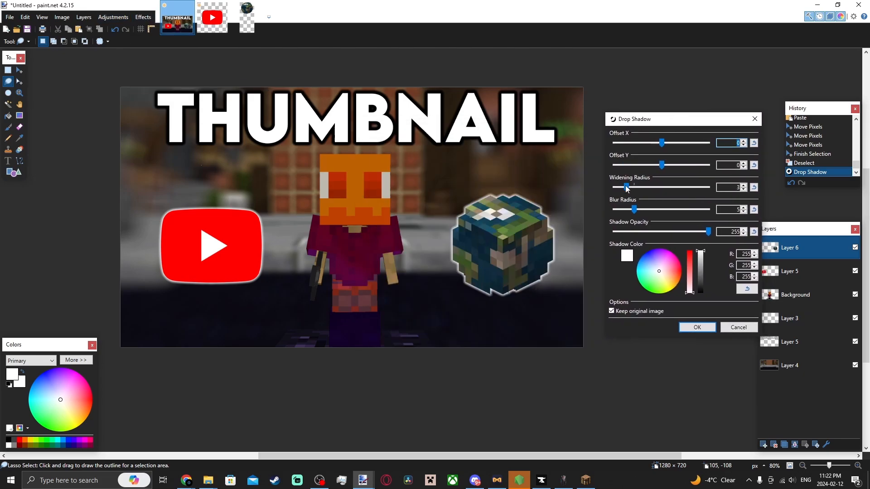
{"action": "mouse_move", "coordinate": [626, 187]}
{"action": "left_mouse_down"}
{"action": "mouse_move", "coordinate": [619, 187]}
{"action": "mouse_move", "coordinate": [632, 191]}
{"action": "left_mouse_up"}
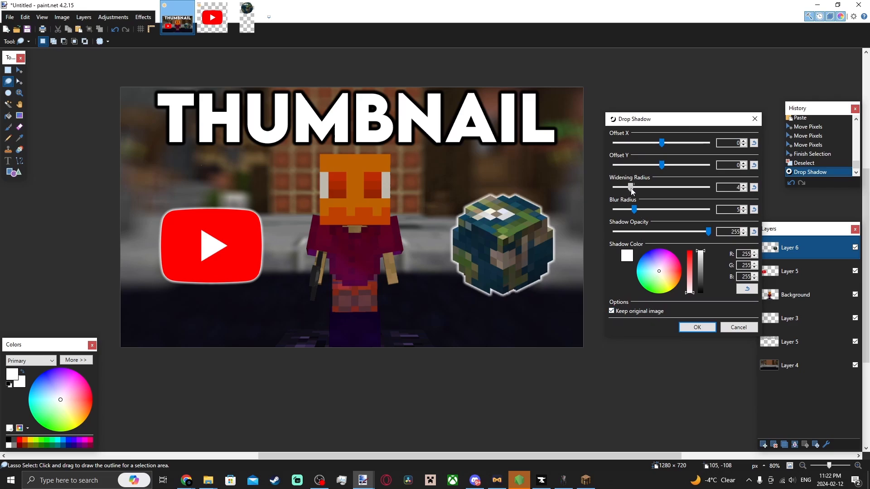
{"action": "left_click", "coordinate": [697, 327]}
Select all on the YouTube logo layer, nudge it left and rotate it slightly.
{"action": "scroll", "coordinate": [493, 233], "scroll_direction": "down", "scroll_amount": 4}
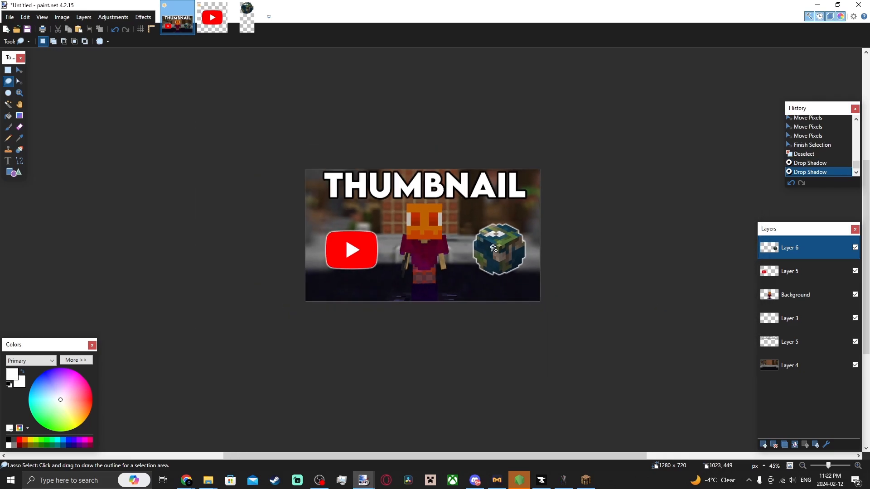
{"action": "scroll", "coordinate": [494, 232], "scroll_direction": "down", "scroll_amount": 2}
{"action": "left_click", "coordinate": [790, 271]}
{"action": "key", "text": "ctrl+a"}
{"action": "left_click", "coordinate": [19, 70]}
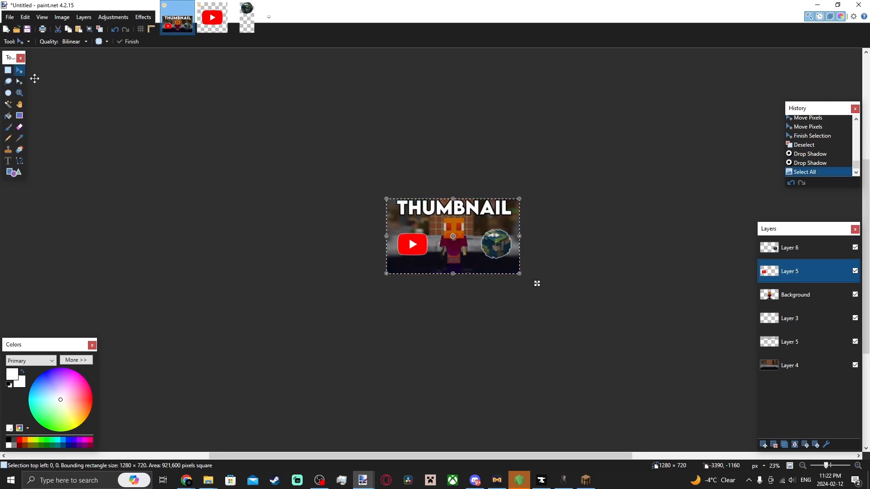
{"action": "key", "text": "Left"}
{"action": "key", "text": "Left"}
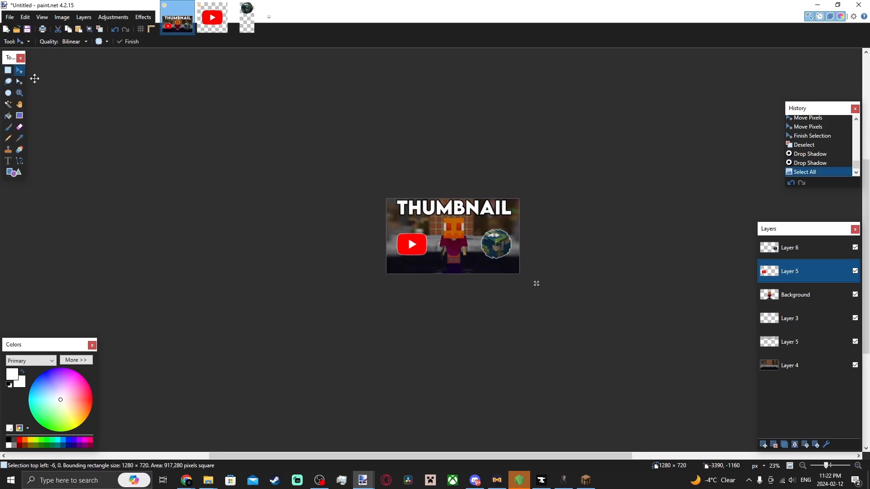
{"action": "left_click", "coordinate": [35, 79]}
{"action": "scroll", "coordinate": [350, 162], "scroll_direction": "up", "scroll_amount": 2}
{"action": "left_click_drag", "start_coordinate": [372, 191], "coordinate": [376, 193]}
{"action": "left_click_drag", "start_coordinate": [438, 255], "coordinate": [438, 255]}
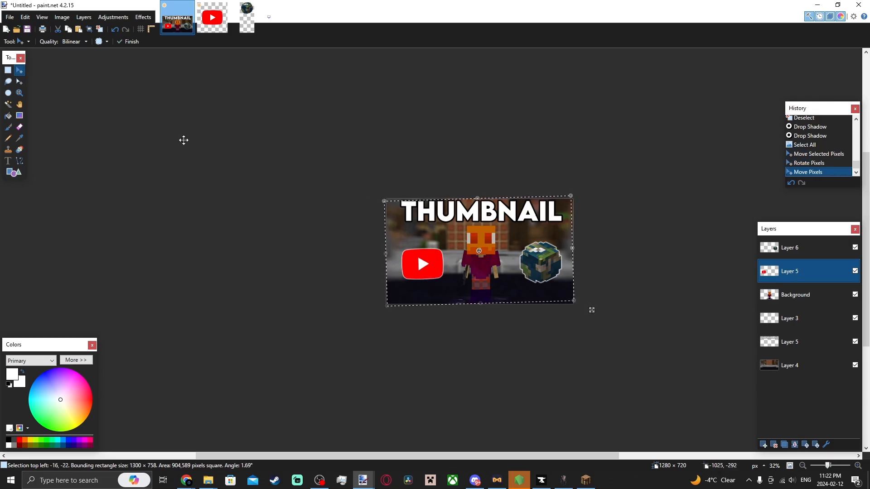
{"action": "left_click", "coordinate": [8, 81]}
{"action": "left_click", "coordinate": [141, 120]}
Select all on the hub icon layer, rotate it slightly, undo the last move and deselect.
{"action": "left_click", "coordinate": [778, 246]}
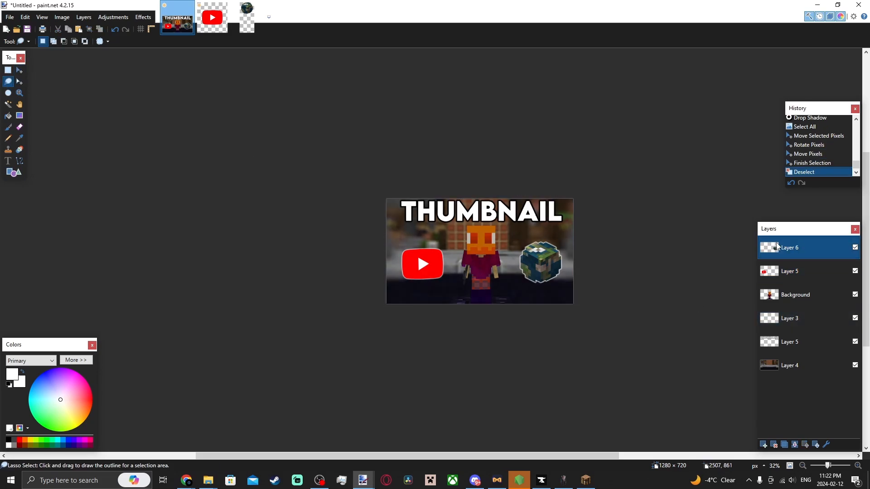
{"action": "key", "text": "ctrl+a"}
{"action": "left_click", "coordinate": [19, 70]}
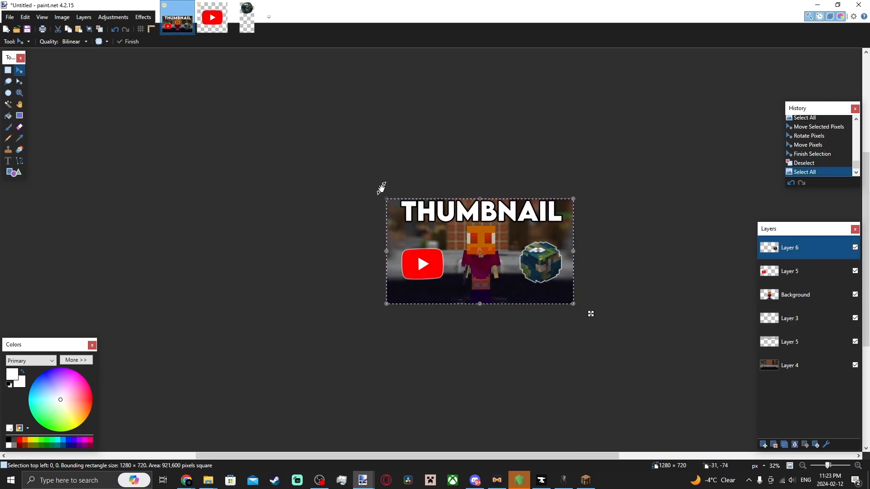
{"action": "left_click_drag", "start_coordinate": [382, 188], "coordinate": [378, 186]}
{"action": "left_click", "coordinate": [133, 133], "text": "ctrl"}
{"action": "key", "text": "ctrl+z"}
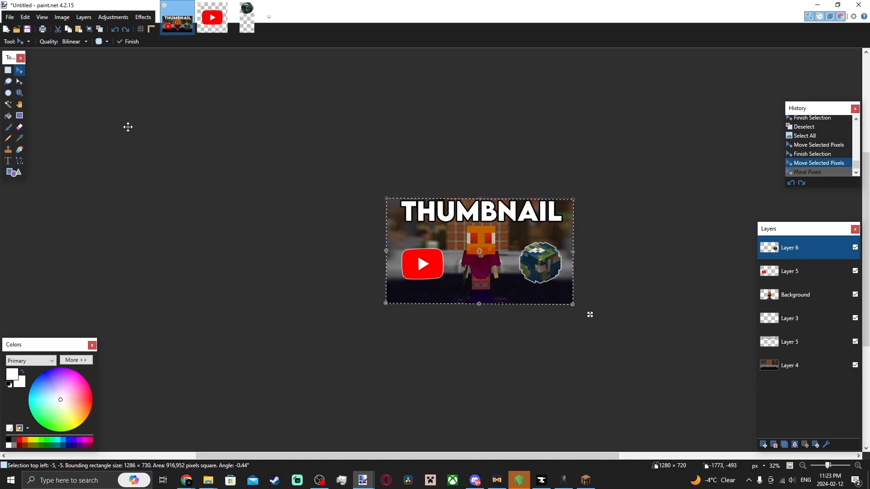
{"action": "key", "text": "s"}
{"action": "key", "text": "ctrl+d"}
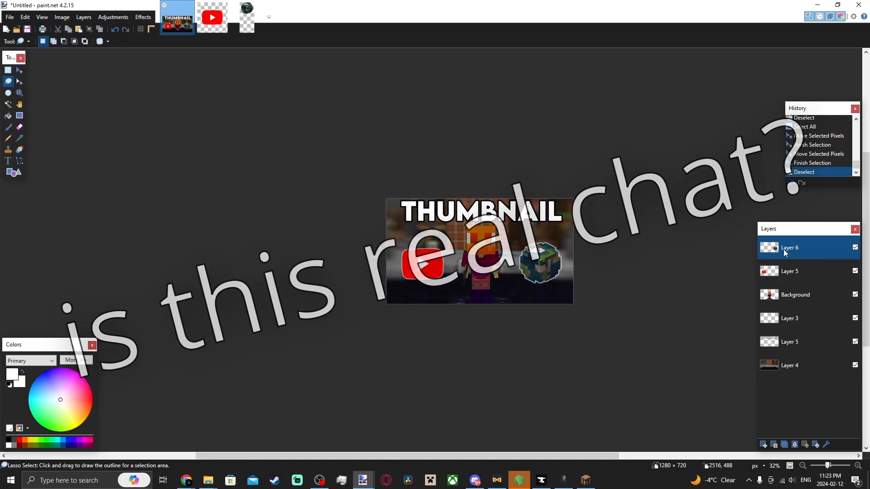
Apply Rotate / Zoom to the YouTube logo layer, tilting it 19.02.
{"action": "left_click", "coordinate": [790, 271]}
{"action": "key", "text": "ctrl+shift+z"}
{"action": "left_click_drag", "start_coordinate": [453, 145], "coordinate": [608, 128]}
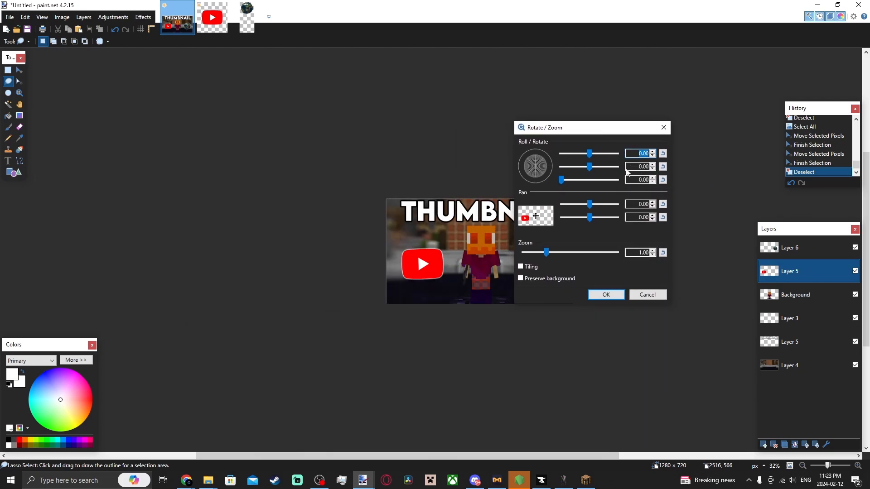
{"action": "left_click_drag", "start_coordinate": [590, 167], "coordinate": [552, 149]}
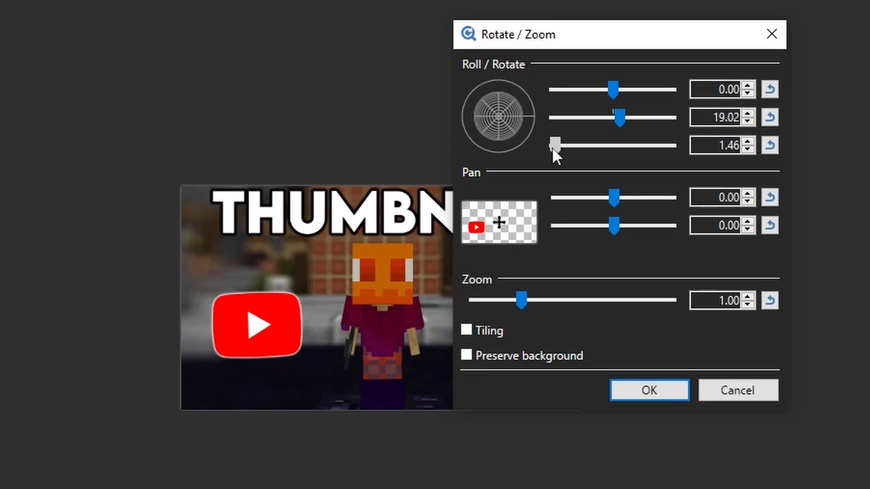
{"action": "left_click", "coordinate": [649, 390]}
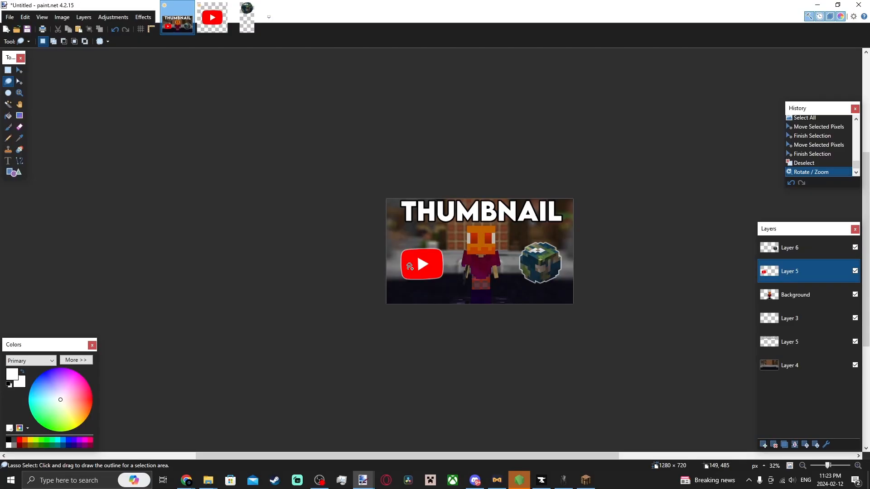
Apply Rotate / Zoom to the hub icon layer, tilting it the opposite way.
{"action": "key", "text": "ctrl+shift+z"}
{"action": "left_click_drag", "start_coordinate": [431, 148], "coordinate": [746, 127]}
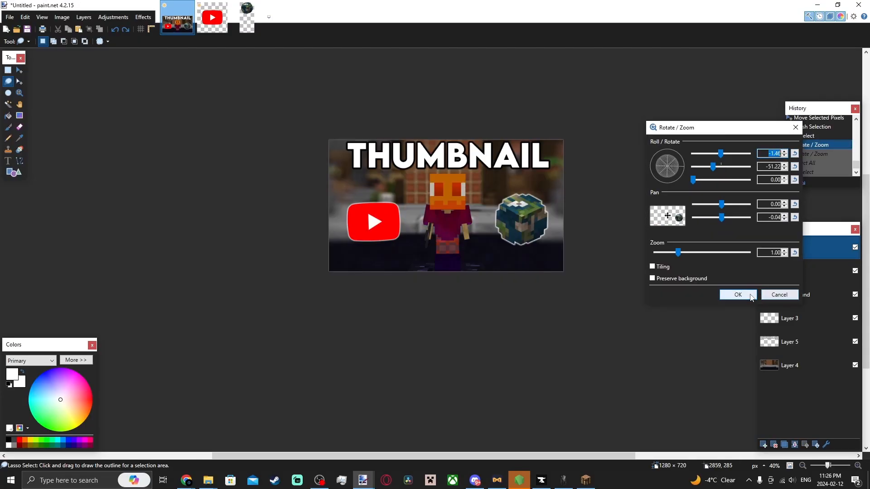
{"action": "left_click", "coordinate": [738, 295]}
{"action": "scroll", "coordinate": [647, 227], "scroll_direction": "down", "scroll_amount": 2}
{"action": "scroll", "coordinate": [424, 205], "scroll_direction": "up", "scroll_amount": 3}
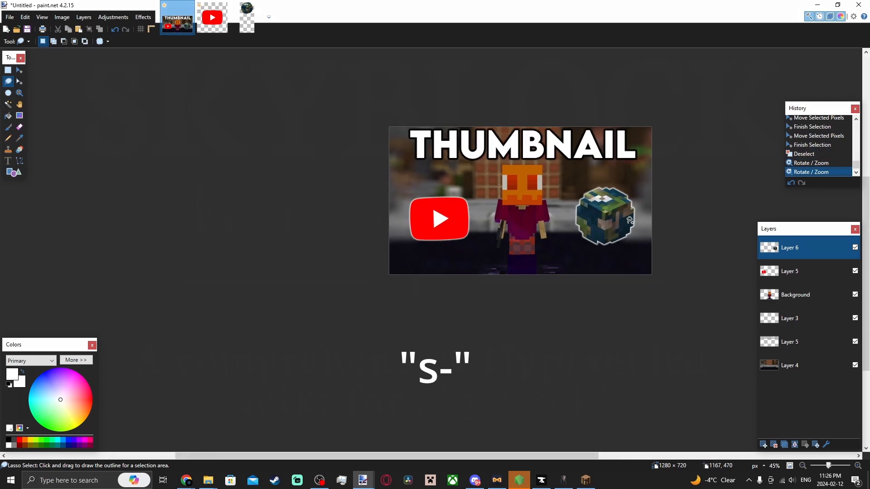
{"action": "scroll", "coordinate": [654, 225], "scroll_direction": "down", "scroll_amount": 3}
{"action": "scroll", "coordinate": [664, 234], "scroll_direction": "up", "scroll_amount": 2}
{"action": "scroll", "coordinate": [631, 204], "scroll_direction": "down", "scroll_amount": 4}
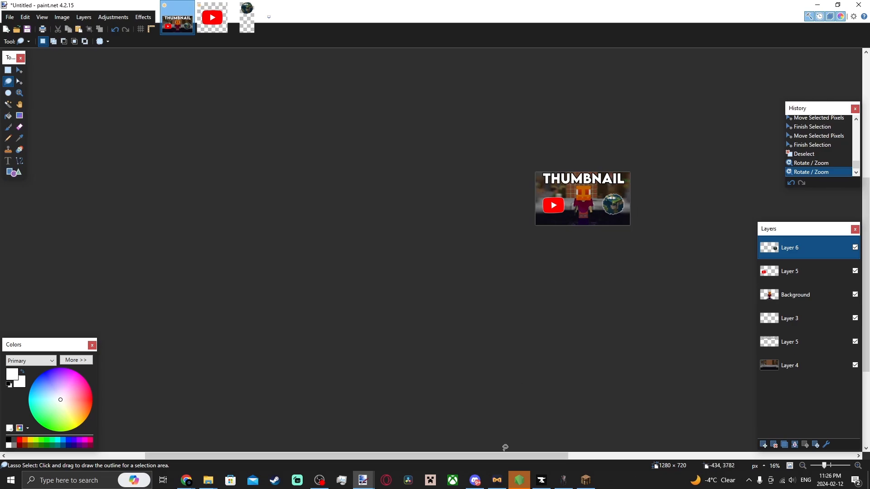
{"action": "left_click_drag", "start_coordinate": [507, 456], "coordinate": [572, 456]}
{"action": "scroll", "coordinate": [487, 209], "scroll_direction": "up", "scroll_amount": 1}
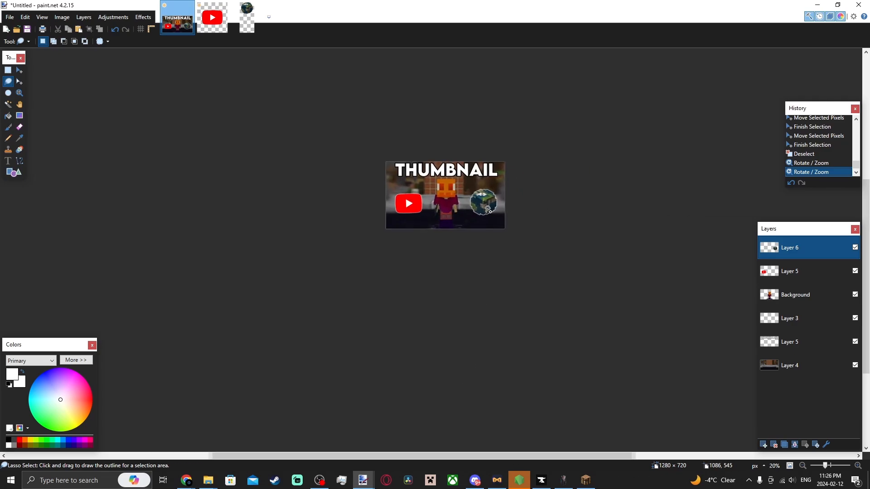
{"action": "scroll", "coordinate": [487, 209], "scroll_direction": "up", "scroll_amount": 1}
{"action": "left_click", "coordinate": [784, 292]}
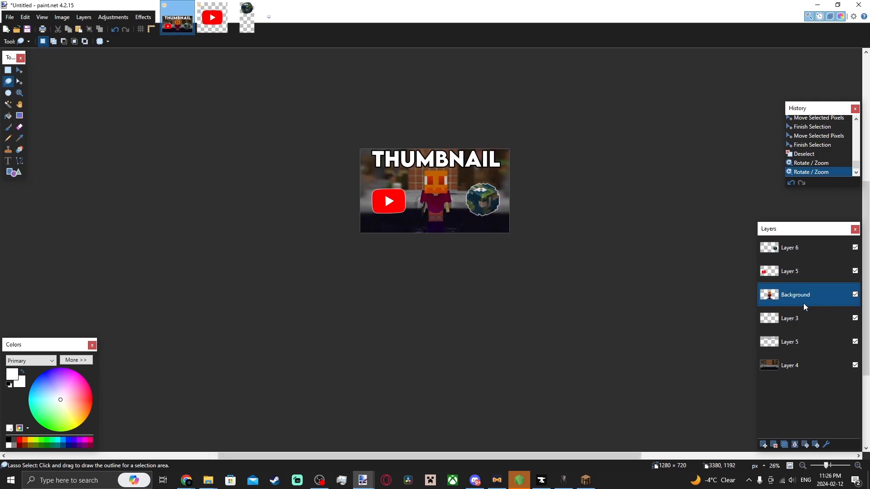
{"action": "left_click", "coordinate": [145, 17]}
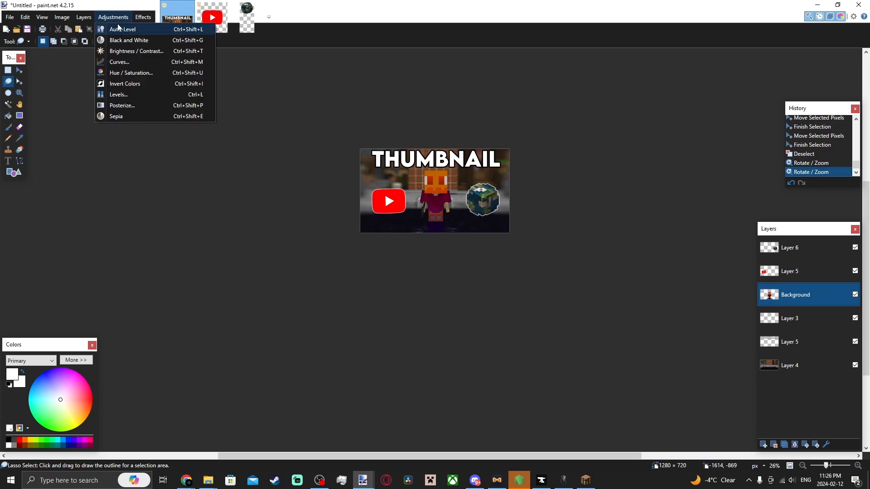
{"action": "left_click", "coordinate": [177, 88]}
{"action": "left_click", "coordinate": [259, 88]}
{"action": "left_click_drag", "start_coordinate": [433, 125], "coordinate": [586, 104]}
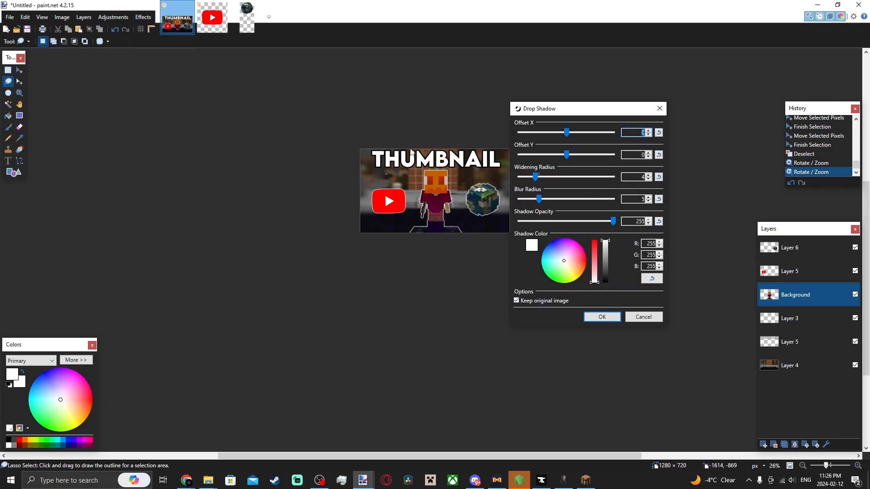
{"action": "left_click", "coordinate": [636, 319]}
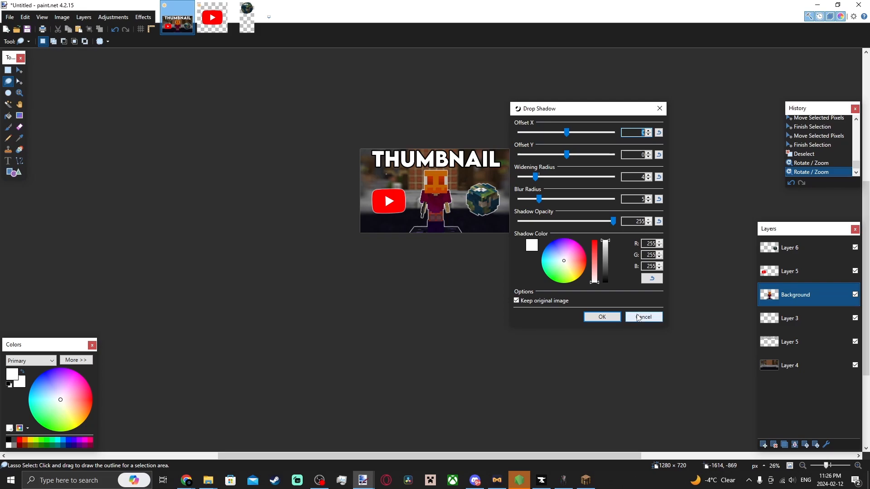
Select the character in the background screenshot with the Magic Wand to cut it onto its own layer.
{"action": "scroll", "coordinate": [445, 210], "scroll_direction": "up", "scroll_amount": 5}
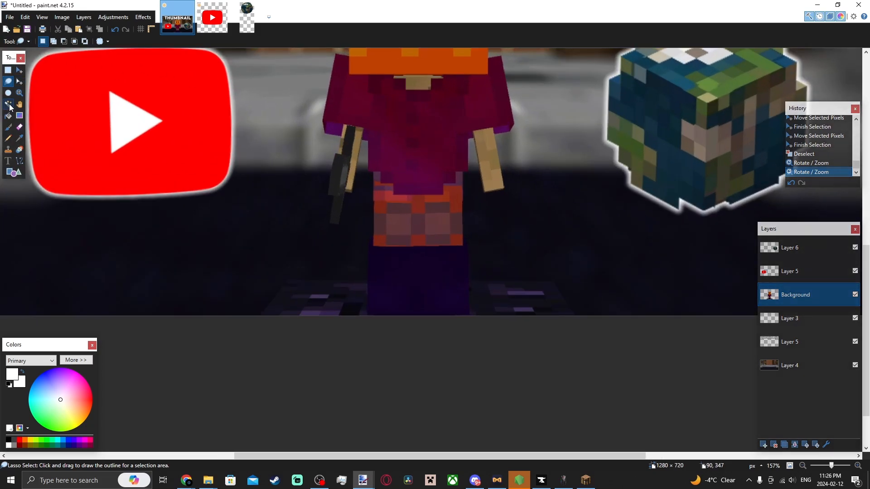
{"action": "left_click", "coordinate": [8, 104]}
{"action": "left_click", "coordinate": [410, 283]}
{"action": "left_click", "coordinate": [399, 224], "text": "ctrl"}
{"action": "scroll", "coordinate": [398, 229], "scroll_direction": "up", "scroll_amount": 4}
{"action": "left_click", "coordinate": [395, 237], "text": "ctrl"}
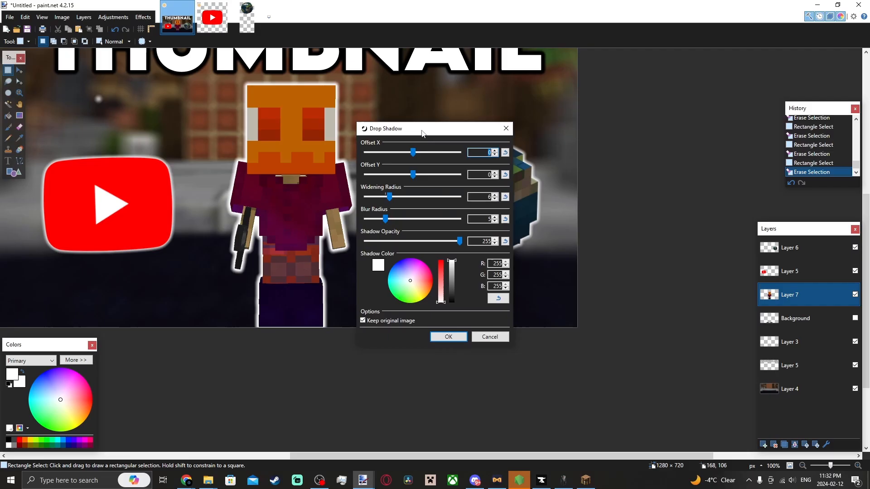
Add a white drop shadow outline to the character layer with widening radius 5 and blur radius 5.
{"action": "left_click_drag", "start_coordinate": [422, 133], "coordinate": [558, 123]}
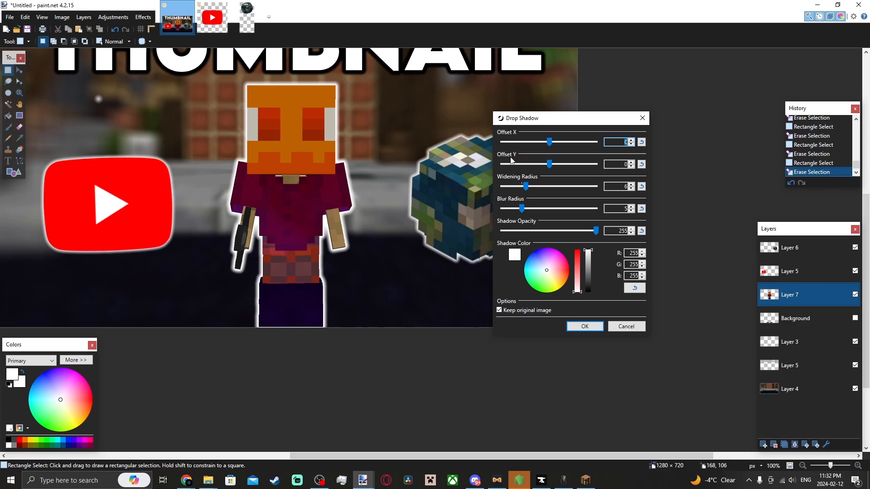
{"action": "mouse_move", "coordinate": [525, 186]}
{"action": "left_mouse_down"}
{"action": "mouse_move", "coordinate": [514, 207]}
{"action": "mouse_move", "coordinate": [522, 209]}
{"action": "mouse_move", "coordinate": [518, 186]}
{"action": "left_mouse_up"}
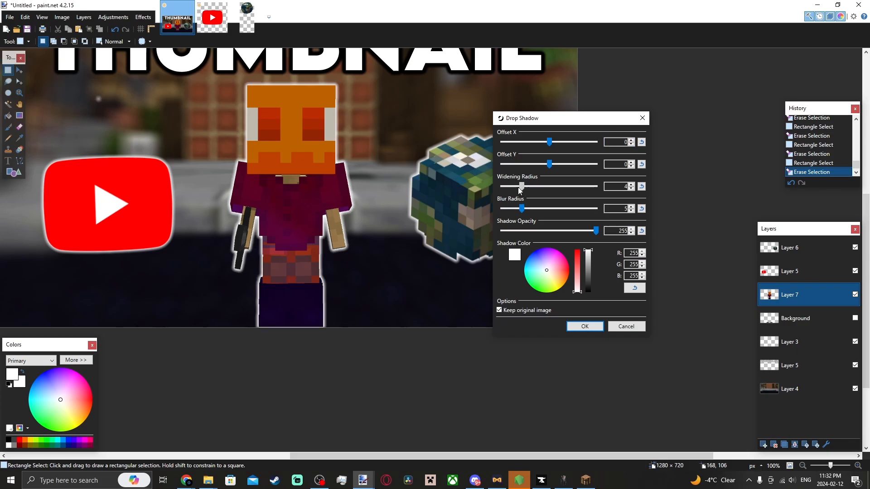
{"action": "key", "text": "Right"}
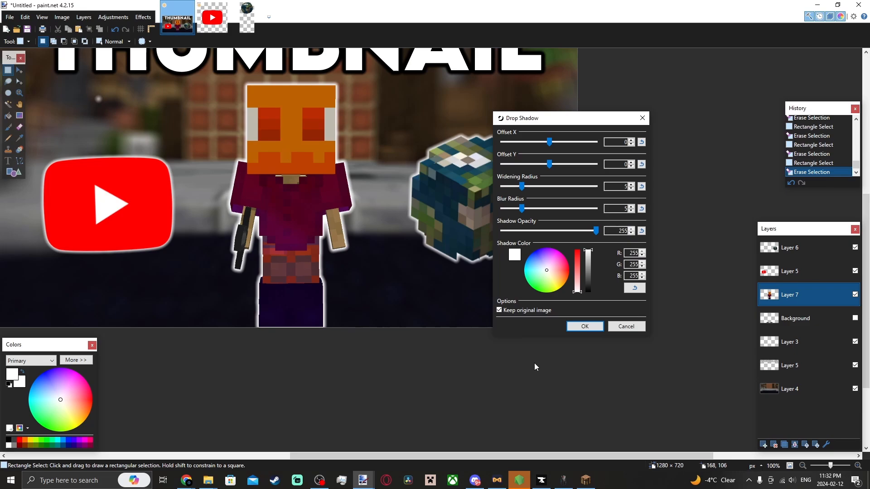
{"action": "key", "text": "Return"}
{"action": "scroll", "coordinate": [367, 222], "scroll_direction": "down", "scroll_amount": 8}
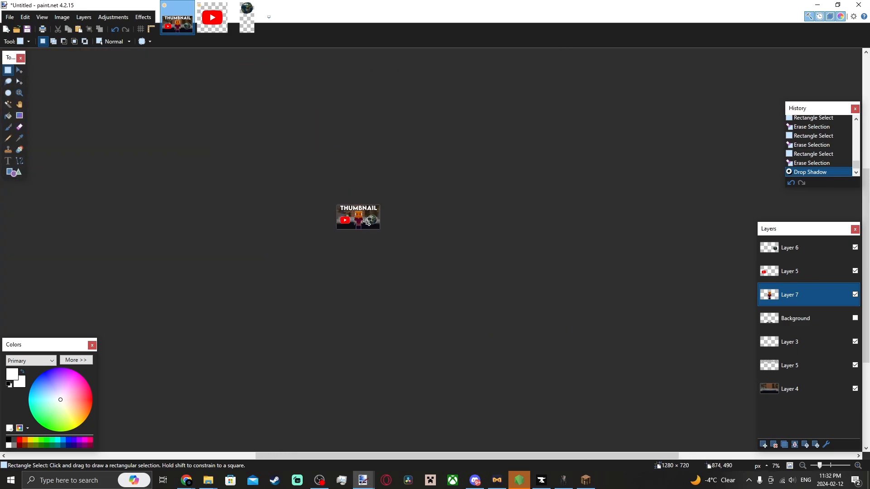
Undo the character's drop shadow and reapply Drop Shadow with widening radius 5 and blur radius 5.
{"action": "key", "text": "ctrl+z"}
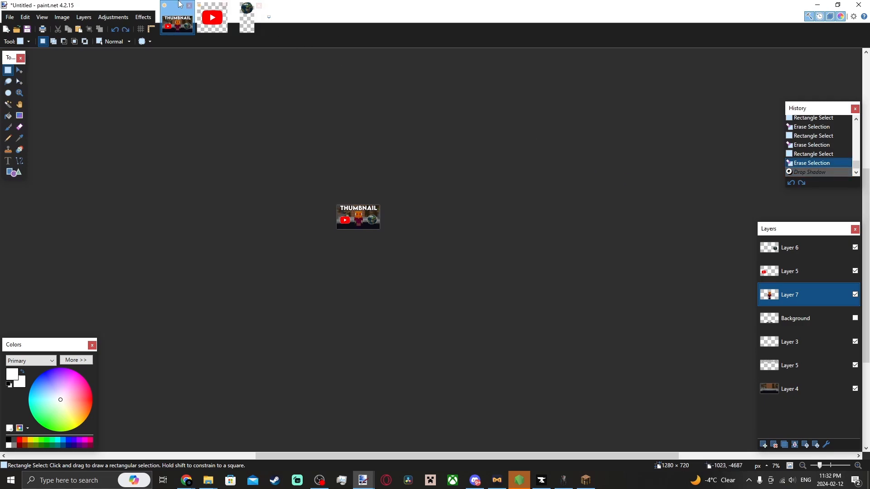
{"action": "left_click", "coordinate": [143, 17]}
{"action": "left_click", "coordinate": [155, 21]}
{"action": "left_click", "coordinate": [152, 18]}
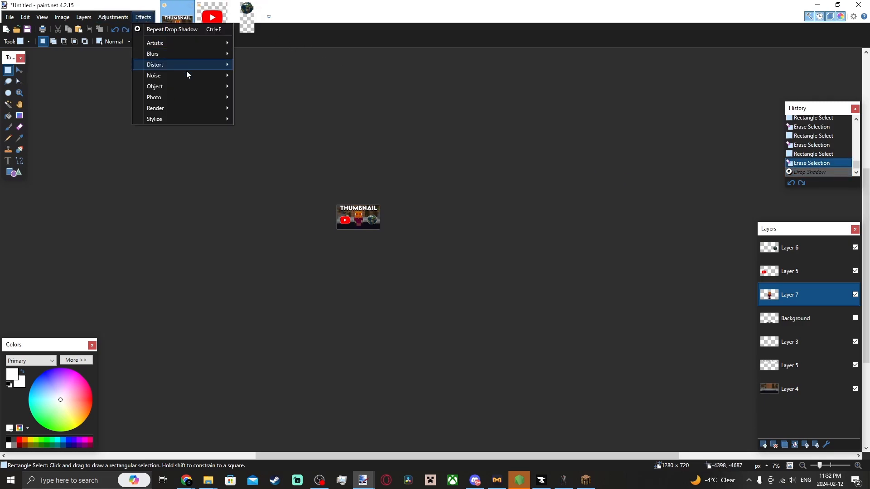
{"action": "mouse_move", "coordinate": [200, 86]}
{"action": "left_click", "coordinate": [277, 86]}
{"action": "left_click_drag", "start_coordinate": [420, 134], "coordinate": [530, 130]}
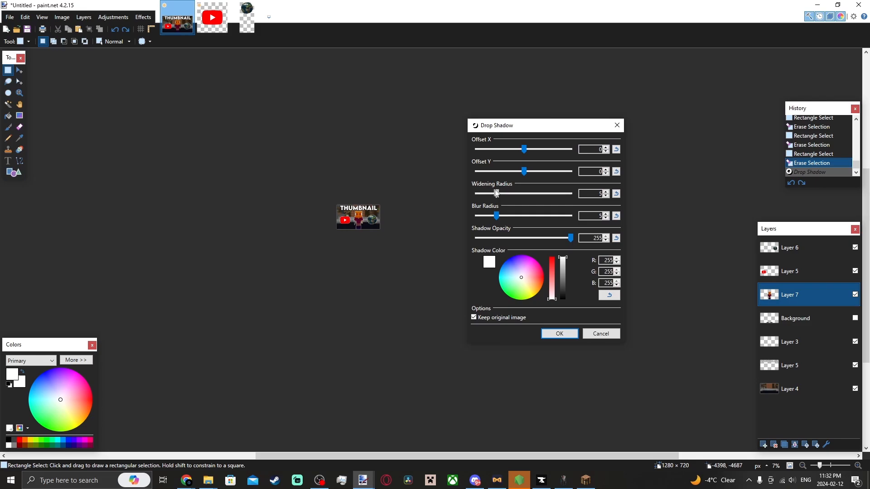
{"action": "left_click", "coordinate": [572, 336]}
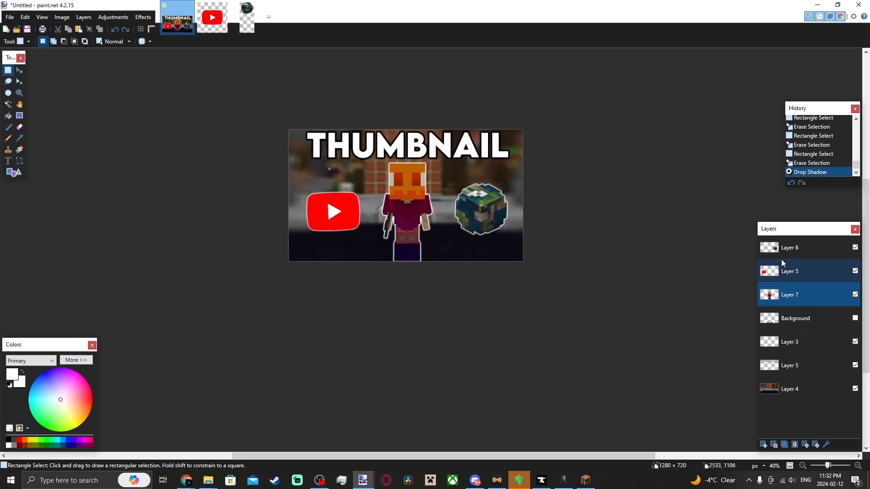
Merge the top layer down into the YouTube logo layer and shift the merged icons slightly up and left.
{"action": "left_click", "coordinate": [791, 248]}
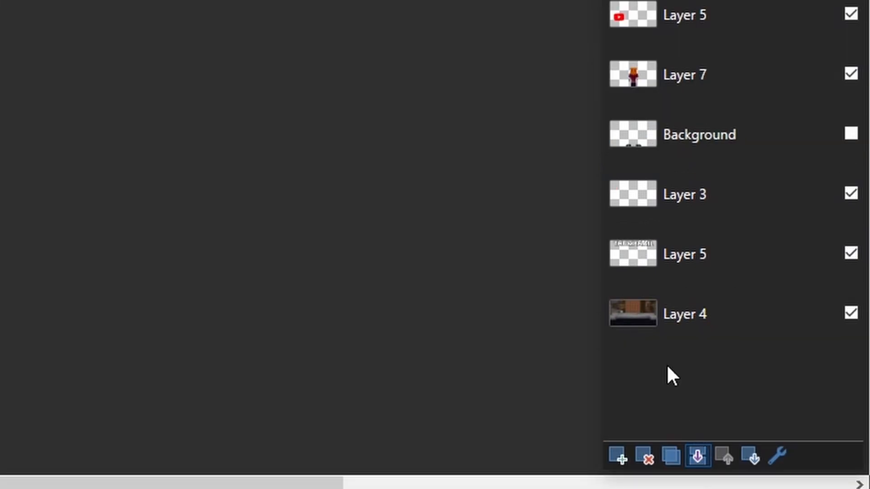
{"action": "left_click", "coordinate": [795, 444]}
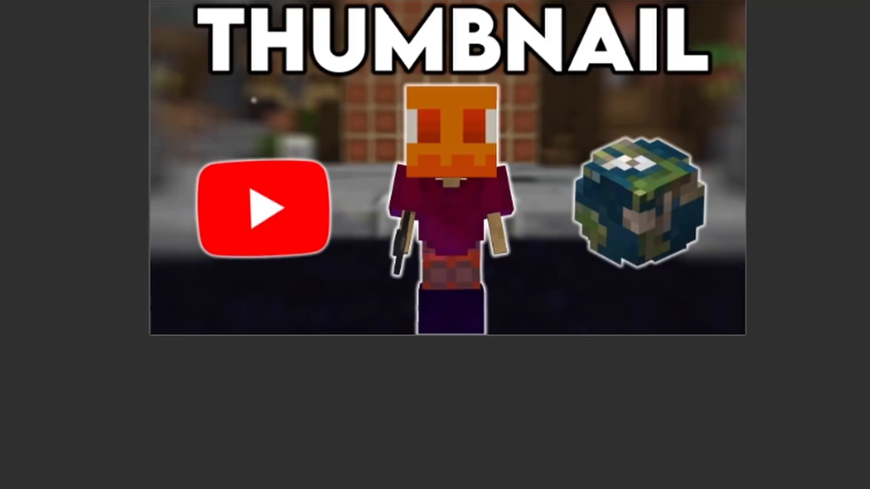
{"action": "key", "text": "ctrl+a"}
{"action": "key", "text": "m"}
{"action": "left_click_drag", "start_coordinate": [286, 132], "coordinate": [270, 114]}
{"action": "left_click_drag", "start_coordinate": [435, 189], "coordinate": [438, 189]}
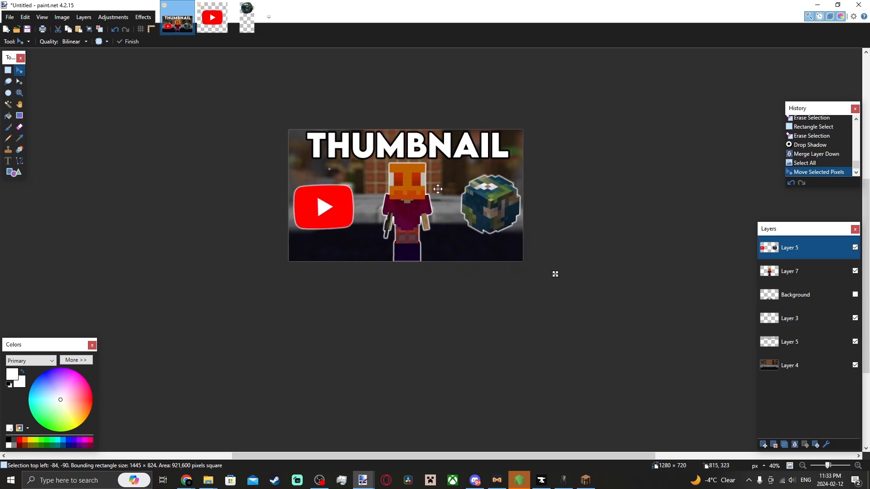
{"action": "left_click", "coordinate": [386, 201]}
{"action": "scroll", "coordinate": [405, 209], "scroll_direction": "down", "scroll_amount": 5, "text": "ctrl"}
{"action": "left_click", "coordinate": [420, 204]}
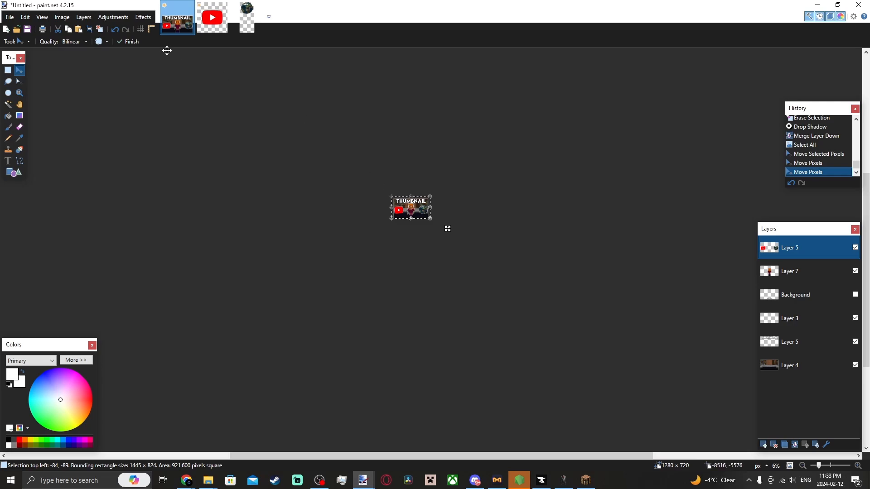
{"action": "left_click", "coordinate": [8, 82]}
{"action": "left_click", "coordinate": [385, 219]}
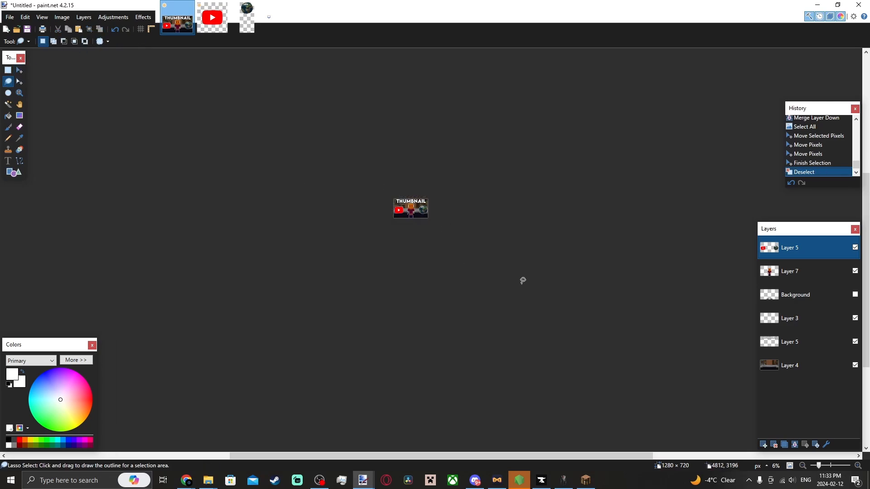
Save the project as tutorial skyblock thumbnail.pdn.
{"action": "scroll", "coordinate": [412, 221], "scroll_direction": "up", "scroll_amount": 5, "text": "ctrl"}
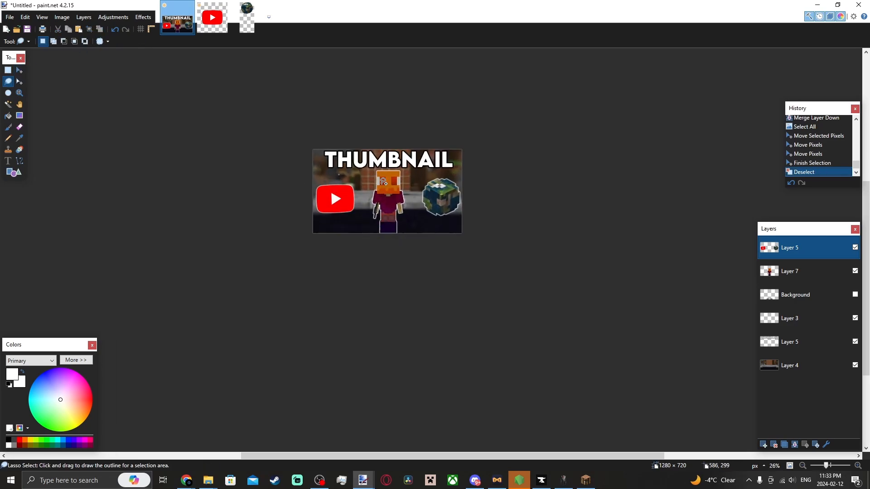
{"action": "scroll", "coordinate": [394, 183], "scroll_direction": "up", "scroll_amount": 1, "text": "ctrl"}
{"action": "scroll", "coordinate": [409, 184], "scroll_direction": "up", "scroll_amount": 1}
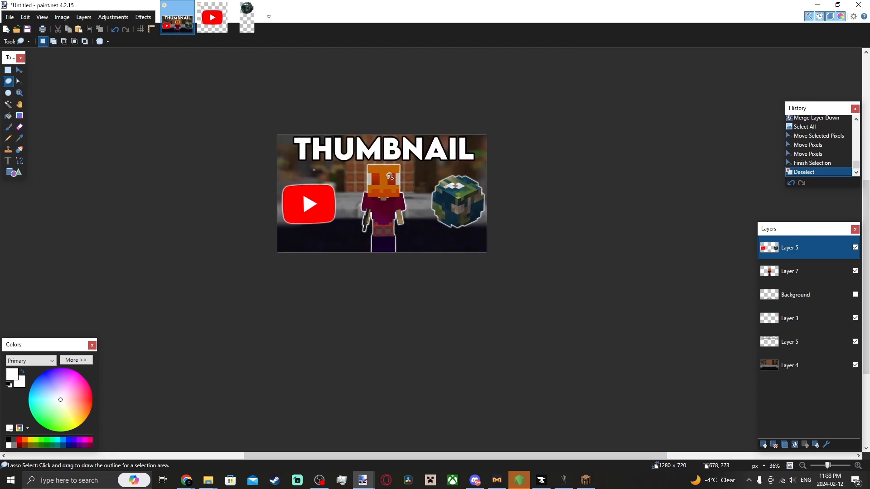
{"action": "scroll", "coordinate": [394, 192], "scroll_direction": "down", "scroll_amount": 4, "text": "ctrl"}
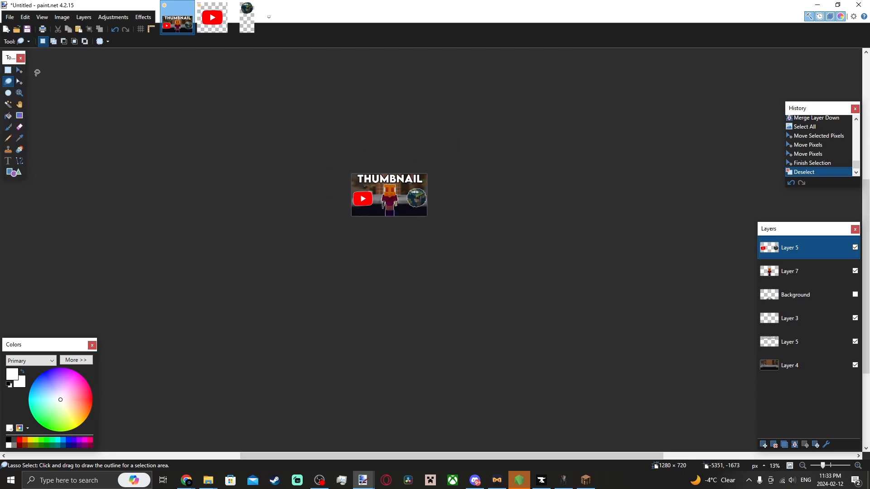
{"action": "left_click", "coordinate": [10, 17]}
{"action": "left_click", "coordinate": [35, 86]}
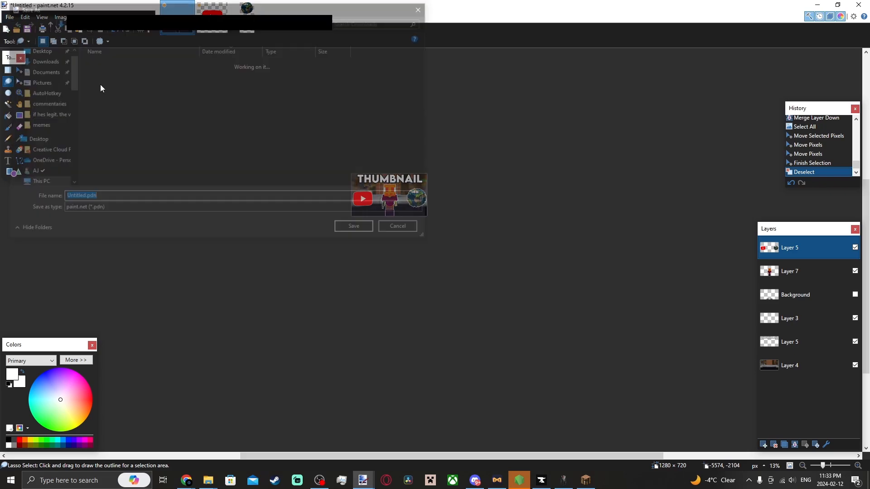
{"action": "left_click", "coordinate": [159, 209]}
{"action": "left_click", "coordinate": [110, 216]}
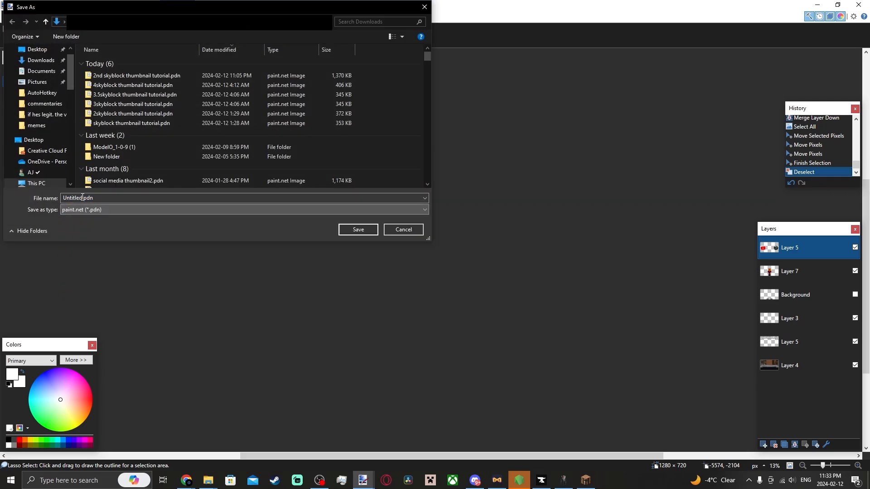
{"action": "double_click", "coordinate": [81, 198]}
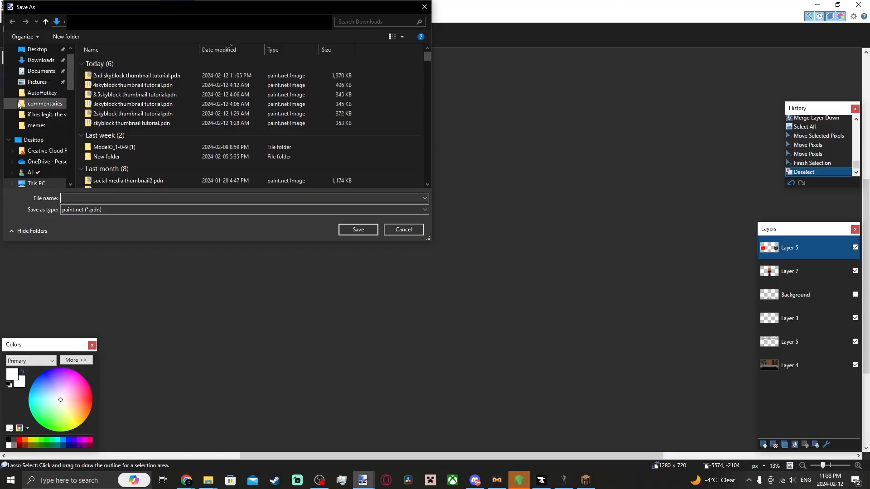
{"action": "type", "text": "tutorial skyblock thumbnail"}
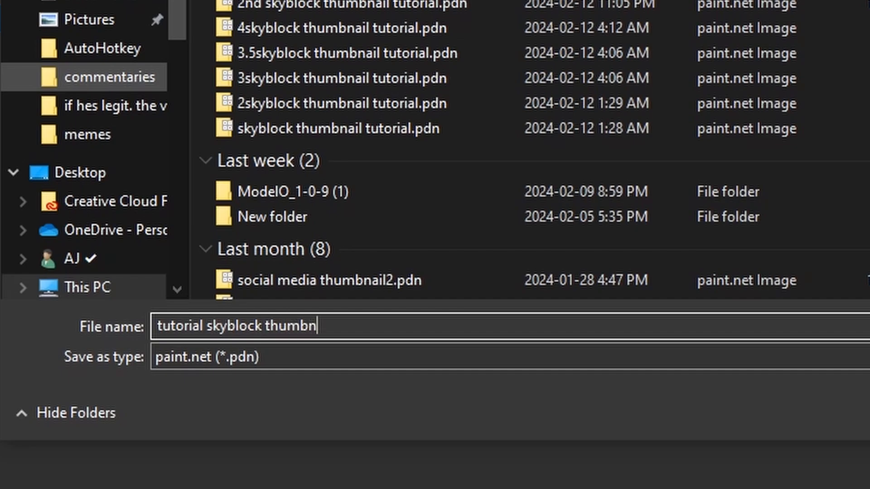
{"action": "key", "text": "Return"}
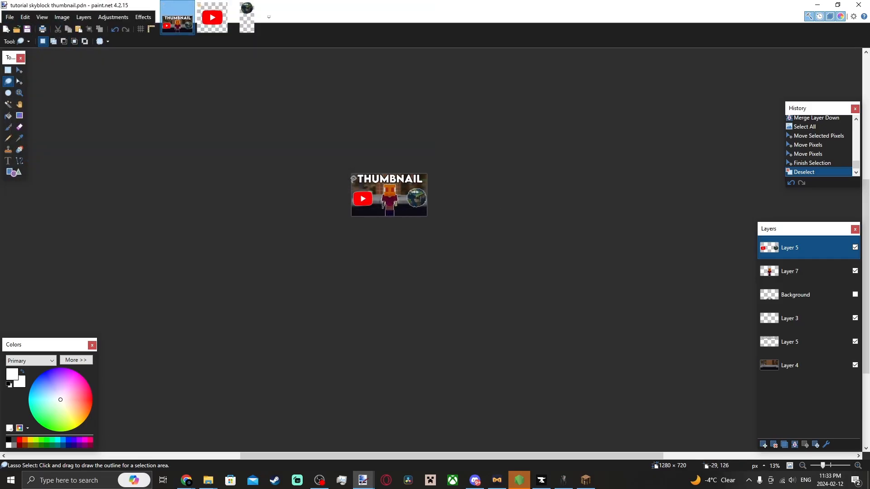
Erase a stray white speck on the character layer, left of the character's head.
{"action": "scroll", "coordinate": [354, 179], "scroll_direction": "up", "scroll_amount": 10}
{"action": "left_click", "coordinate": [8, 71]}
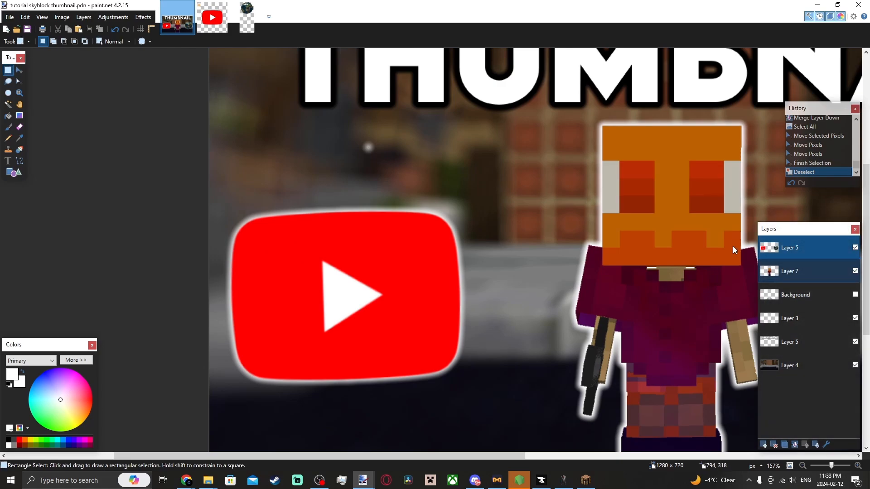
{"action": "left_click", "coordinate": [790, 271]}
{"action": "left_click_drag", "start_coordinate": [348, 130], "coordinate": [417, 175]}
{"action": "key", "text": "Delete"}
{"action": "scroll", "coordinate": [415, 168], "scroll_direction": "down", "scroll_amount": 8}
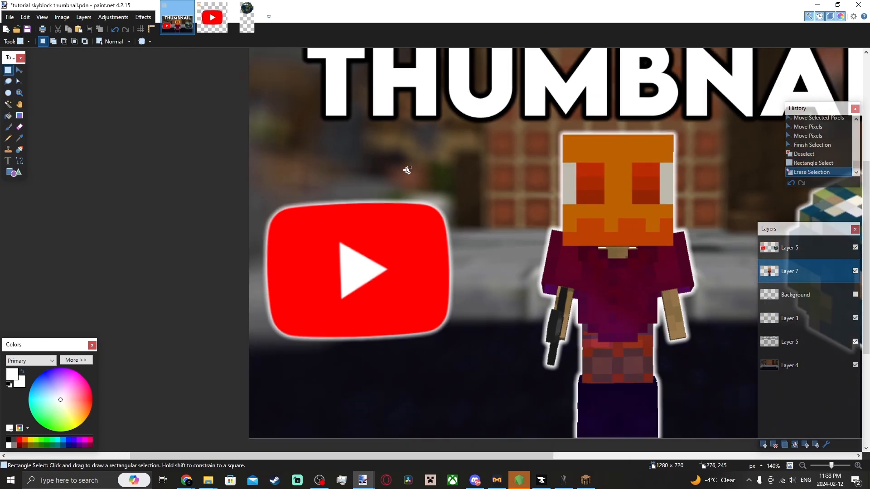
Save the project again.
{"action": "left_click", "coordinate": [9, 17]}
{"action": "left_click", "coordinate": [36, 86]}
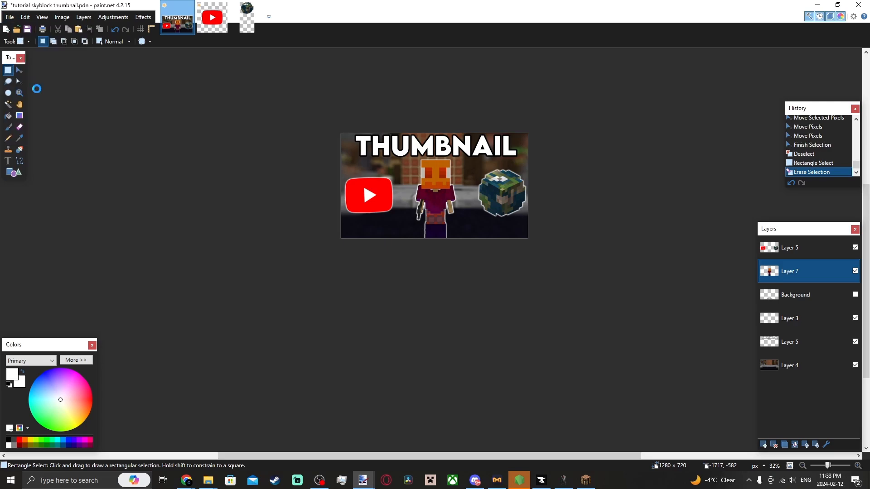
{"action": "left_click", "coordinate": [402, 232]}
{"action": "left_click", "coordinate": [9, 17]}
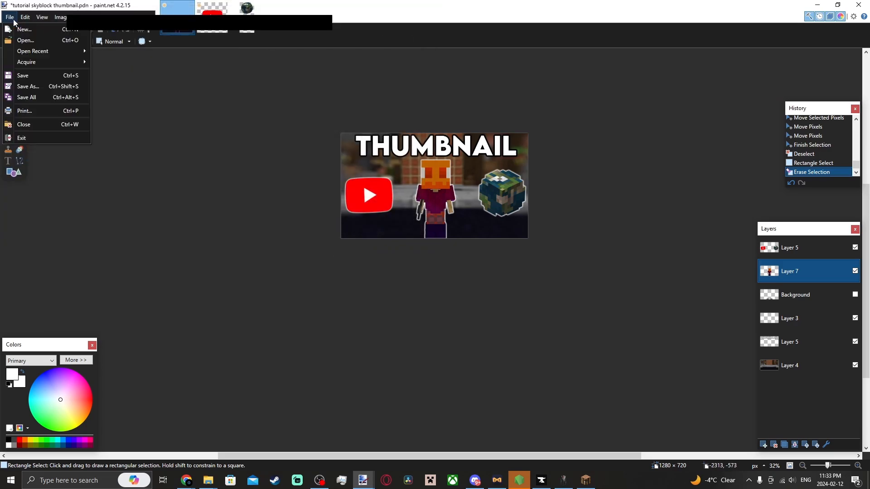
{"action": "left_click", "coordinate": [33, 75]}
Export the thumbnail as tutorial skyblock thumbnail.png, flattening the image.
{"action": "left_click", "coordinate": [9, 17]}
{"action": "left_click", "coordinate": [43, 87]}
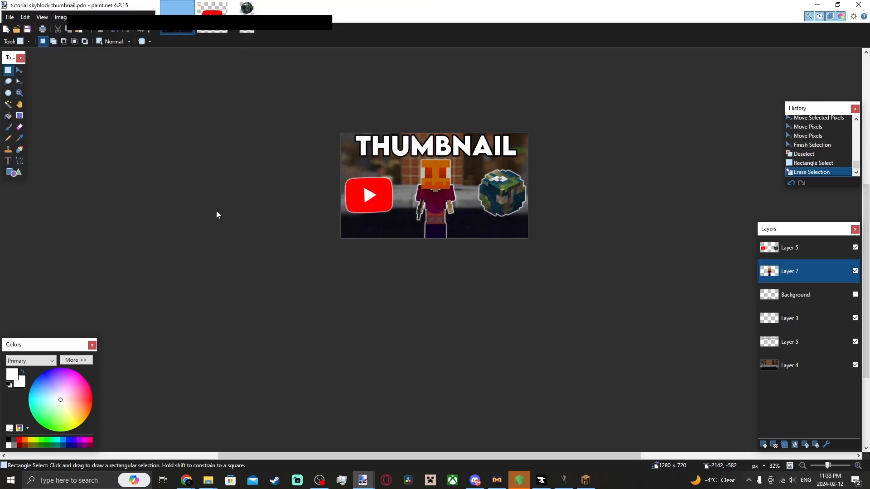
{"action": "left_click", "coordinate": [154, 210]}
{"action": "left_click", "coordinate": [111, 232]}
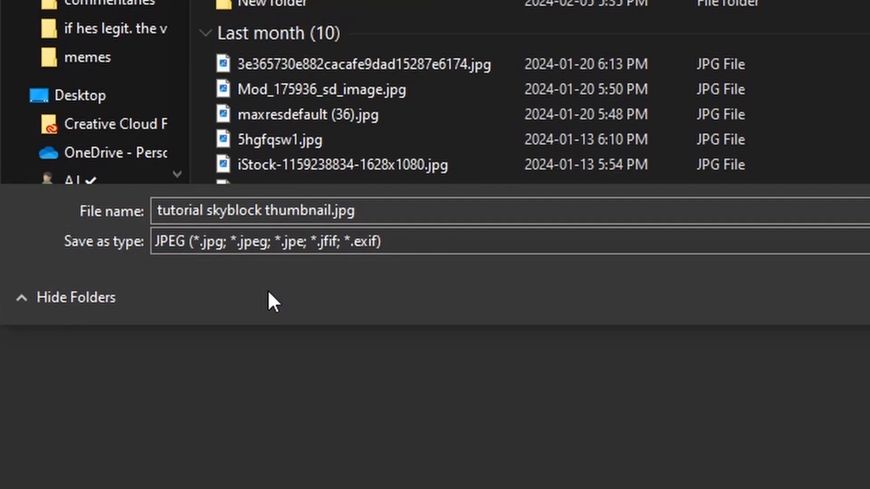
{"action": "left_click", "coordinate": [100, 209]}
{"action": "left_click", "coordinate": [93, 226]}
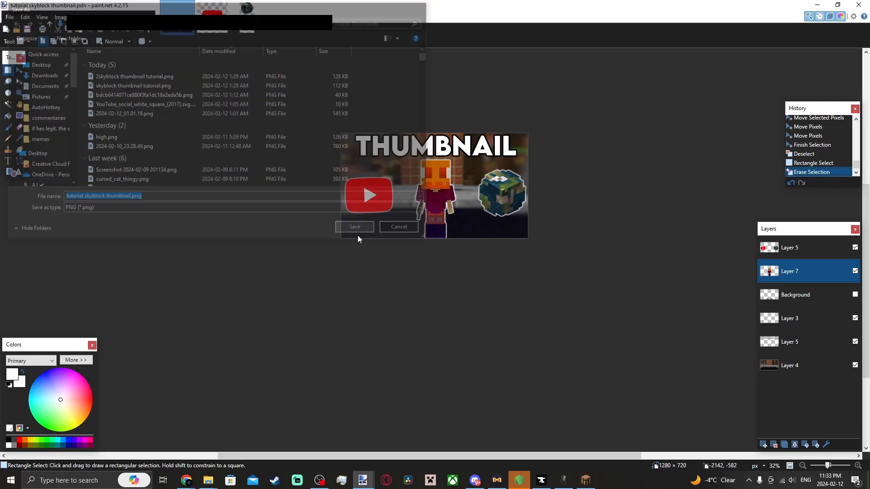
{"action": "left_click", "coordinate": [356, 230]}
{"action": "left_click", "coordinate": [513, 312]}
{"action": "left_click", "coordinate": [443, 260]}
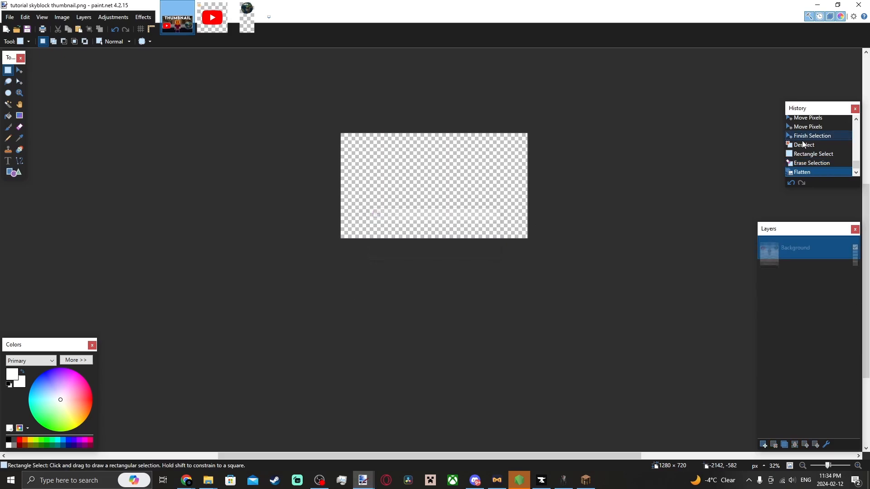
{"action": "left_click", "coordinate": [819, 172]}
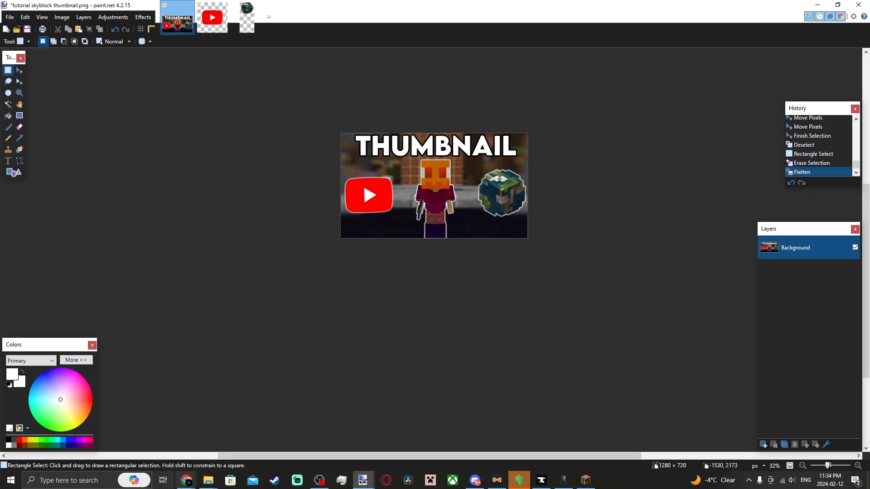
{"action": "scroll", "coordinate": [463, 167], "scroll_direction": "up", "scroll_amount": 2}
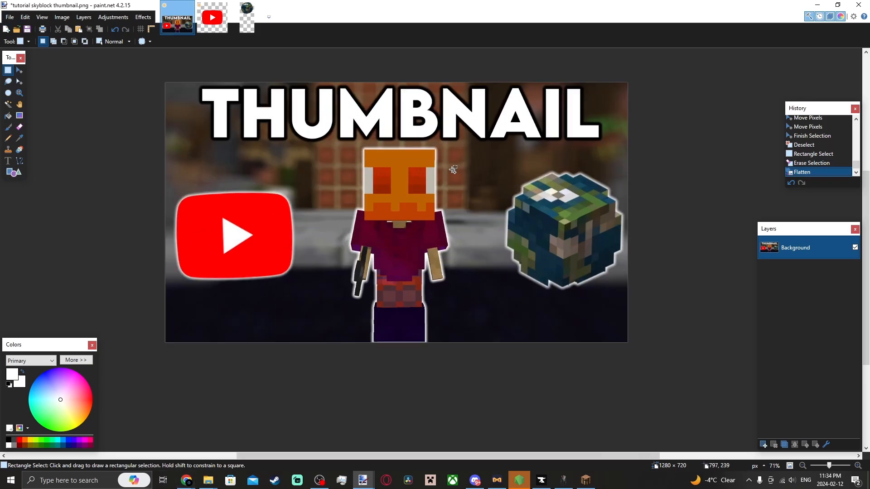
{"action": "scroll", "coordinate": [349, 146], "scroll_direction": "down", "scroll_amount": 1}
{"action": "scroll", "coordinate": [281, 115], "scroll_direction": "down", "scroll_amount": 5}
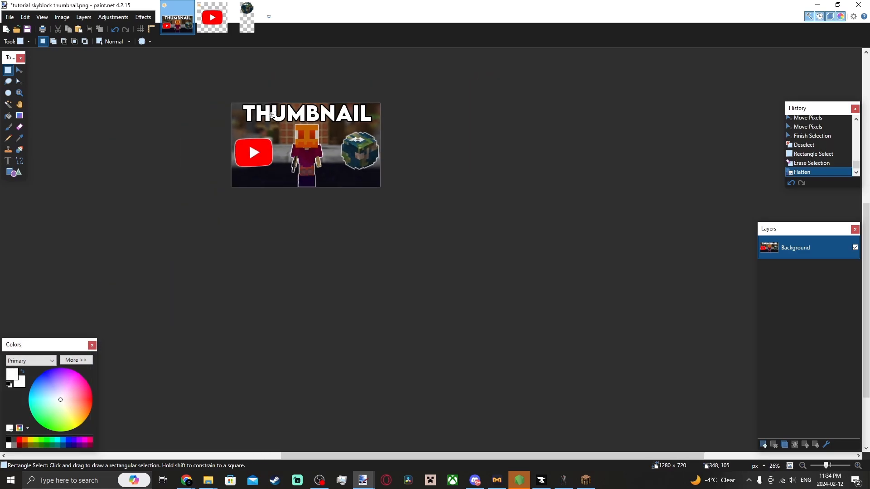